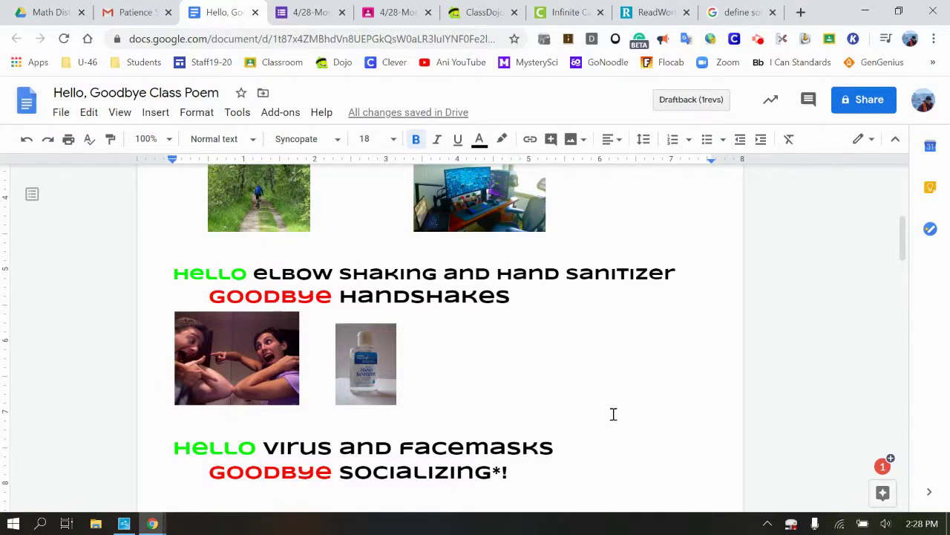
# - Scroll to the top and select the poem title to check its size
pyautogui.scroll(1, 604, 409)
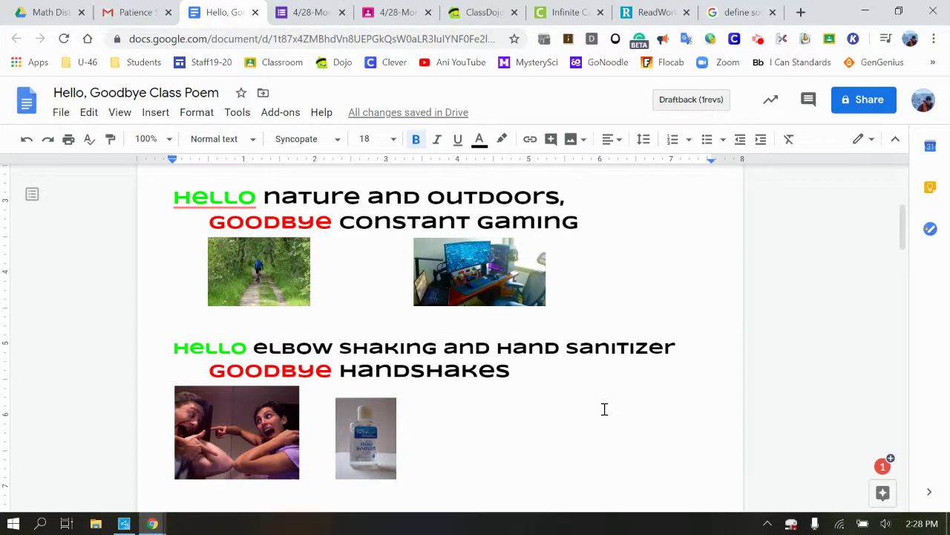
pyautogui.scroll(1, 604, 409)
pyautogui.scroll(2, 604, 409)
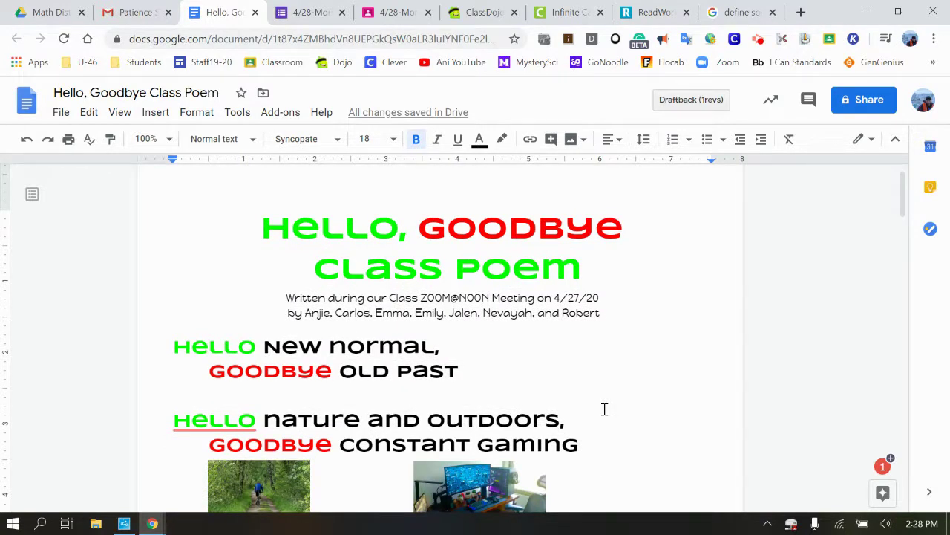
pyautogui.moveTo(254, 221); pyautogui.dragTo(588, 271)
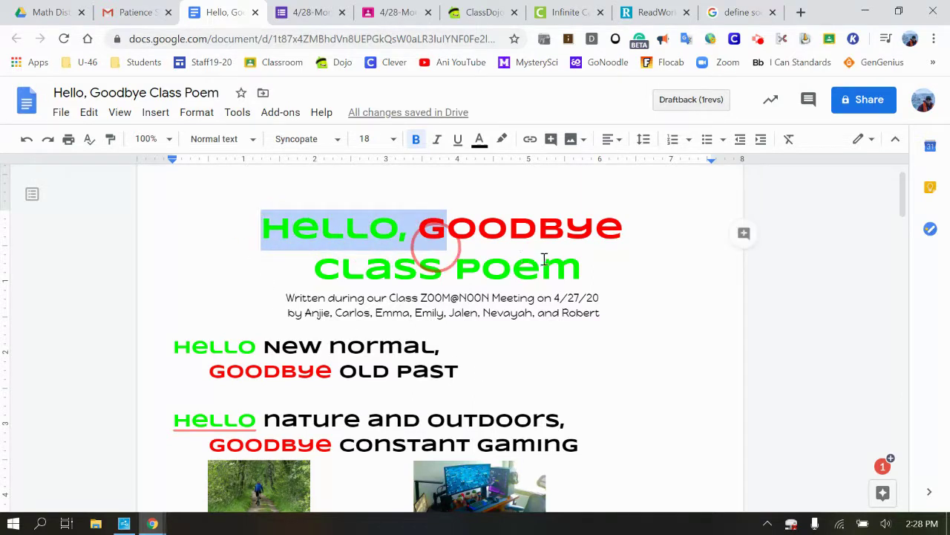
pyautogui.click(629, 396)
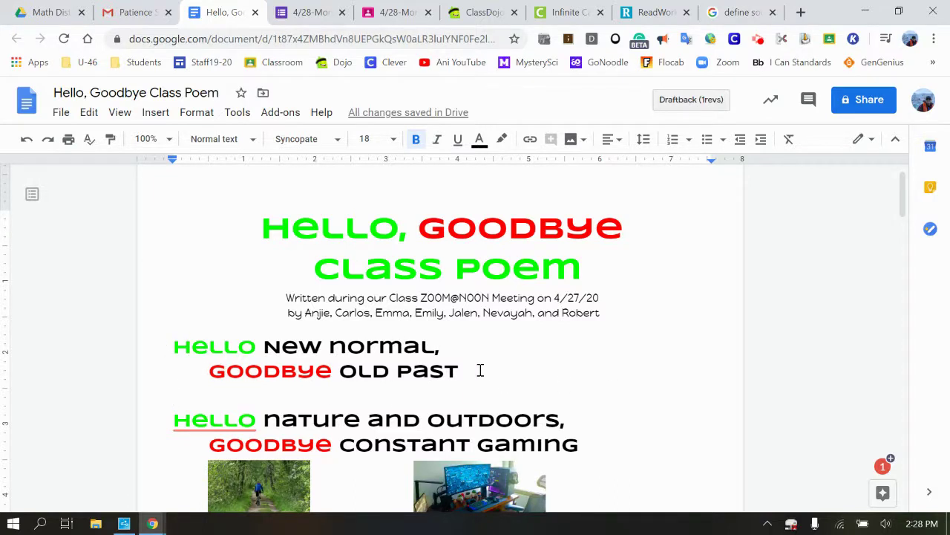
# - Place the cursor right after the hand sanitizer photo
pyautogui.scroll(-2, 481, 370)
pyautogui.scroll(-1, 286, 334)
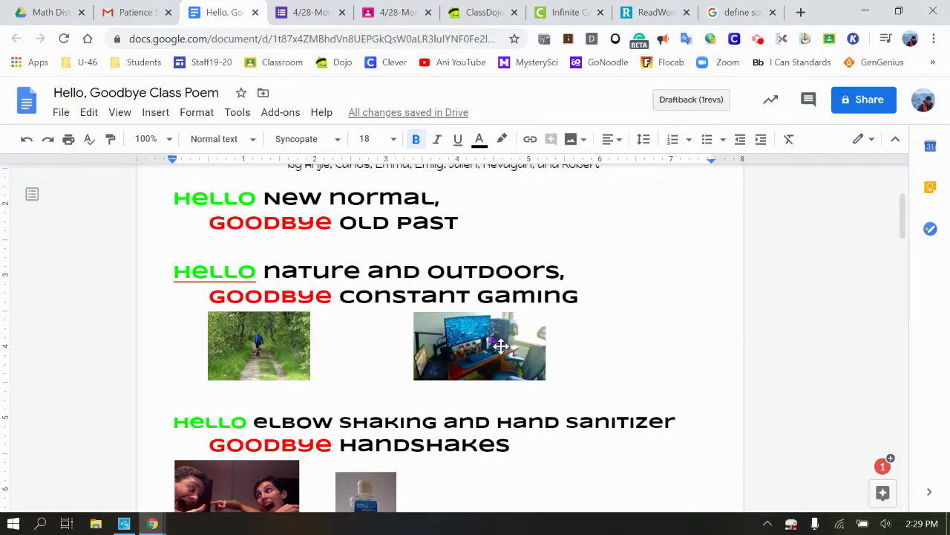
pyautogui.scroll(-1, 500, 345)
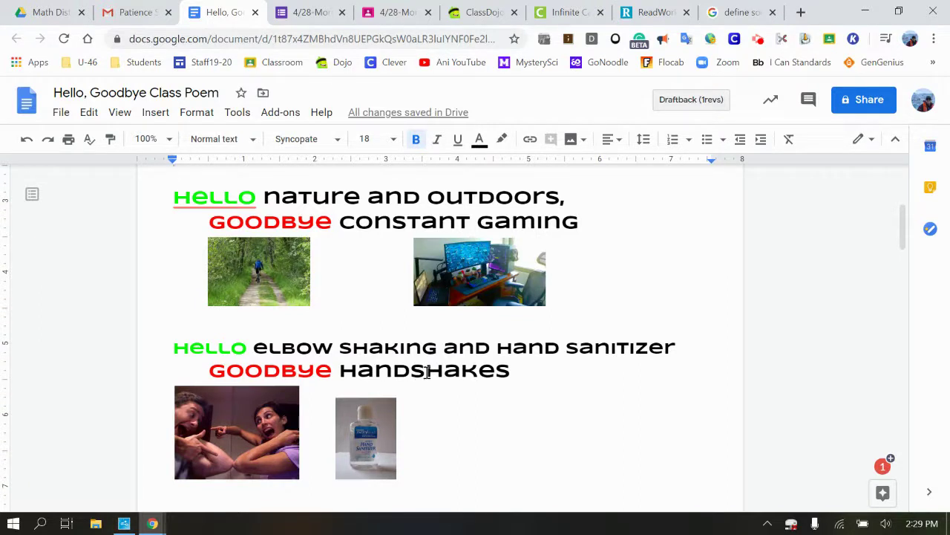
pyautogui.scroll(-1, 439, 388)
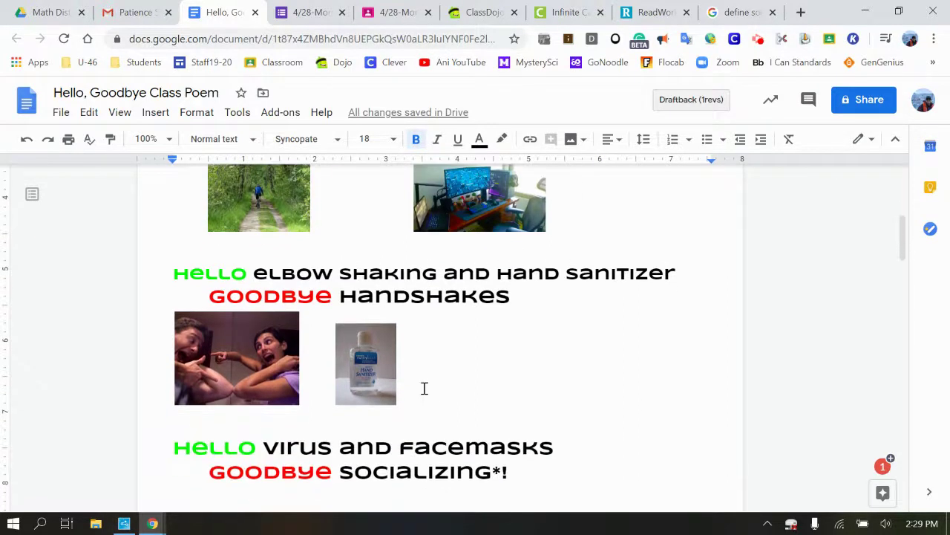
pyautogui.click(449, 394)
# - Bring up the web image search for hand sanitizer and select 'sanitizer' in the query
pyautogui.click(156, 115)
pyautogui.moveTo(181, 140)
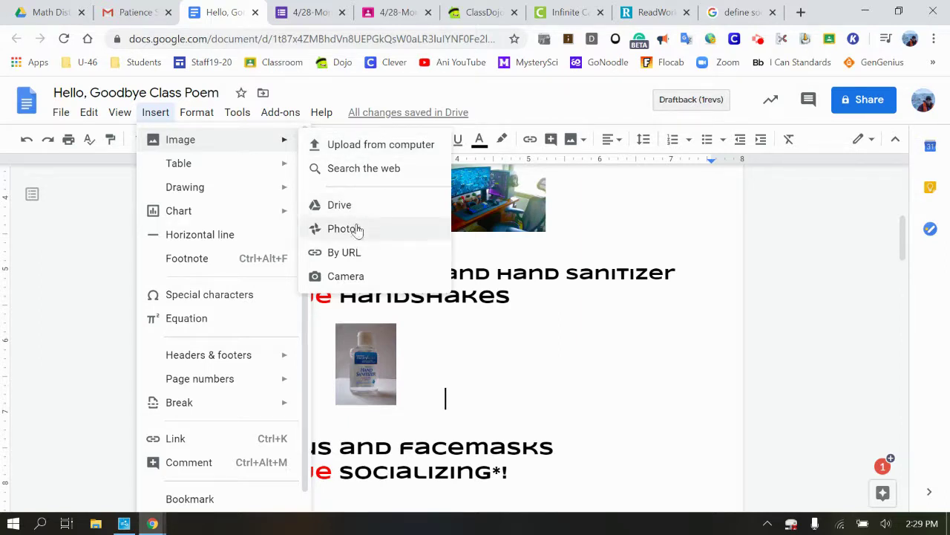
pyautogui.click(369, 171)
pyautogui.write('hand sanitizer')
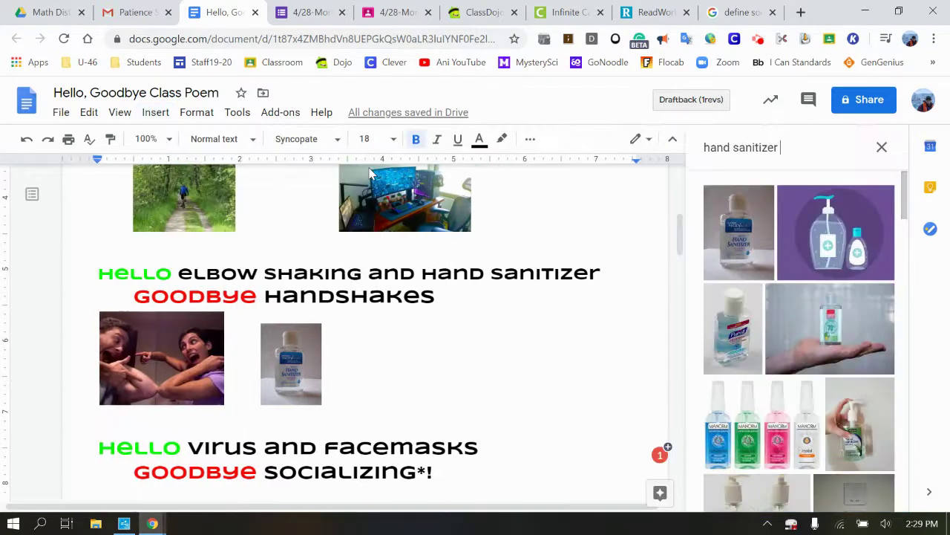
pyautogui.click(782, 148)
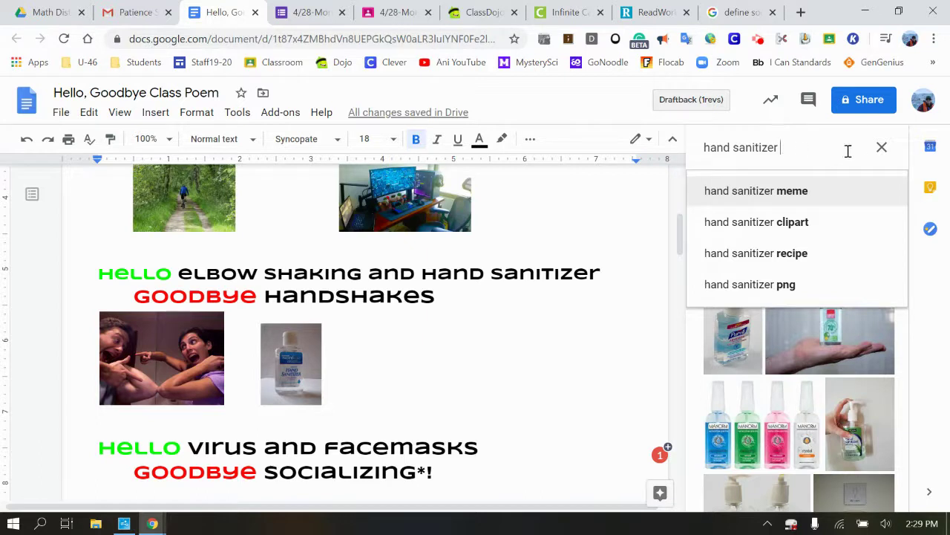
pyautogui.click(882, 147)
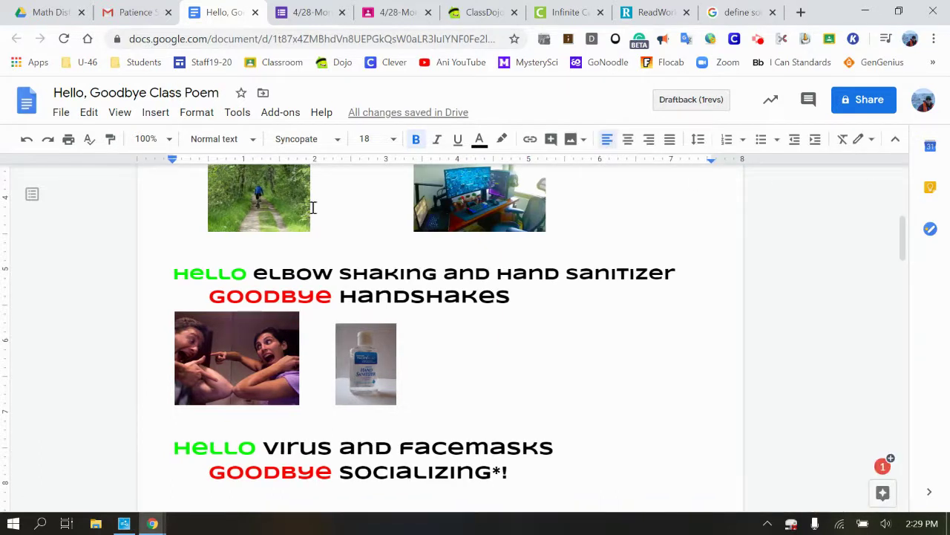
pyautogui.click(155, 112)
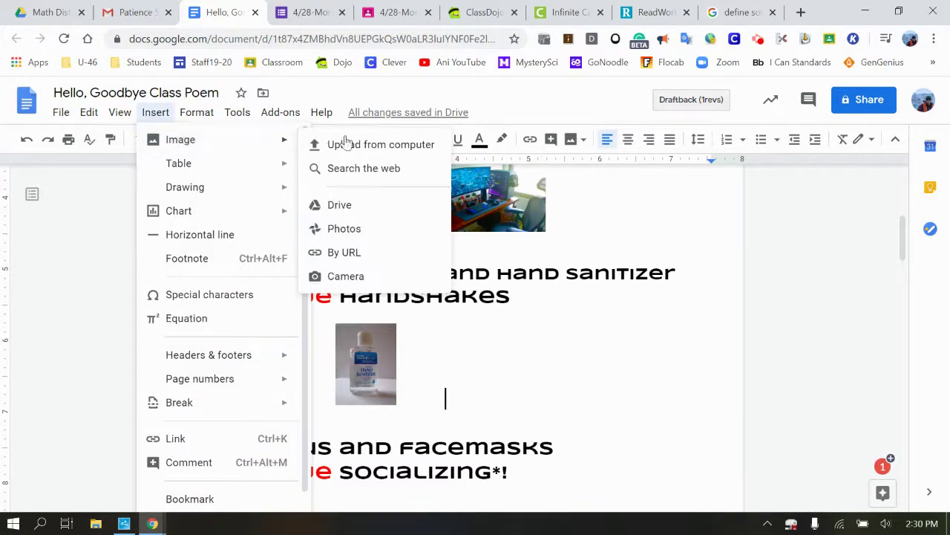
pyautogui.click(349, 169)
pyautogui.write('hand sanitizer')
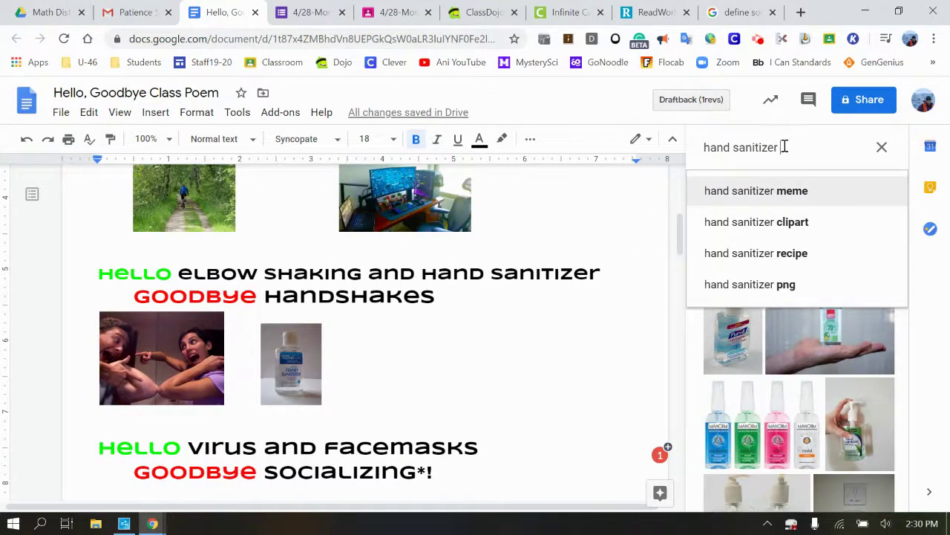
pyautogui.moveTo(784, 147); pyautogui.dragTo(730, 148)
# - Change the image search query to 'handshakes' and run it
pyautogui.press('BackSpace')
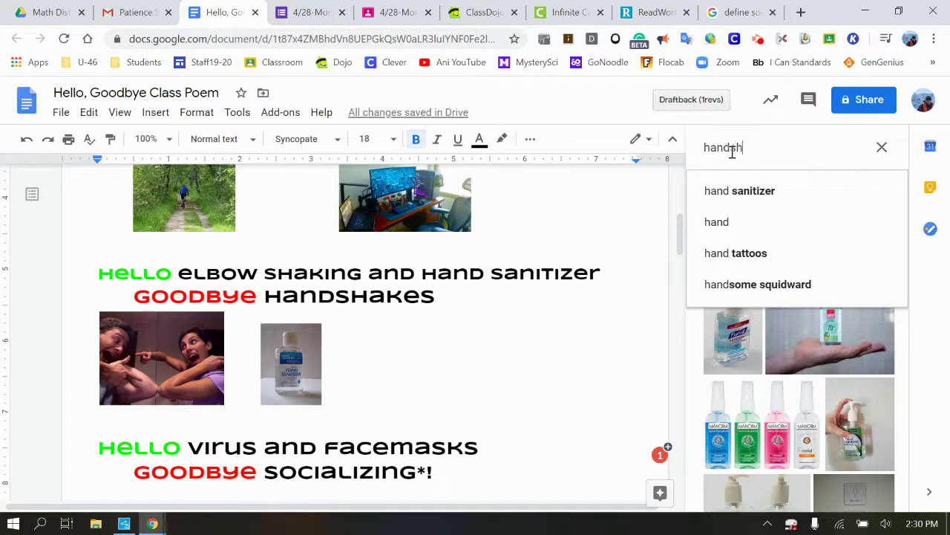
pyautogui.write('akes')
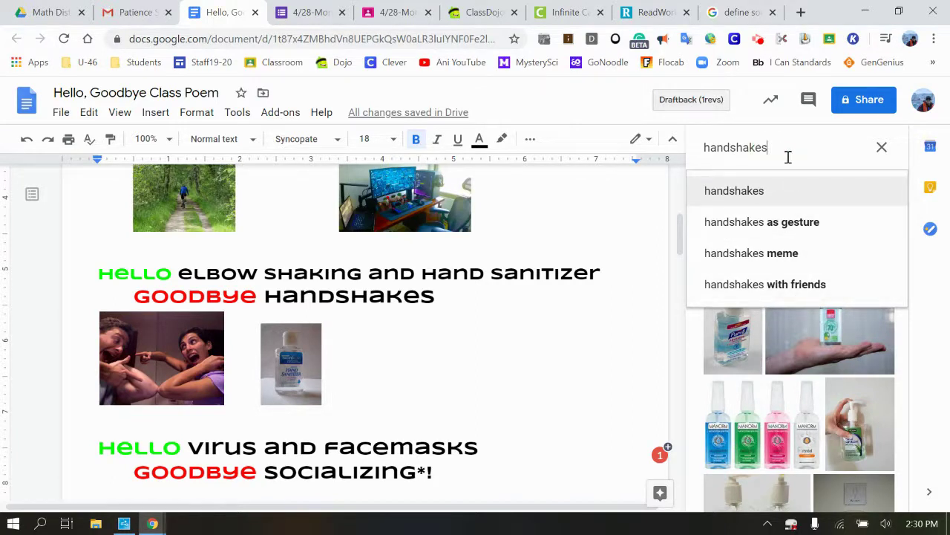
pyautogui.press('Return')
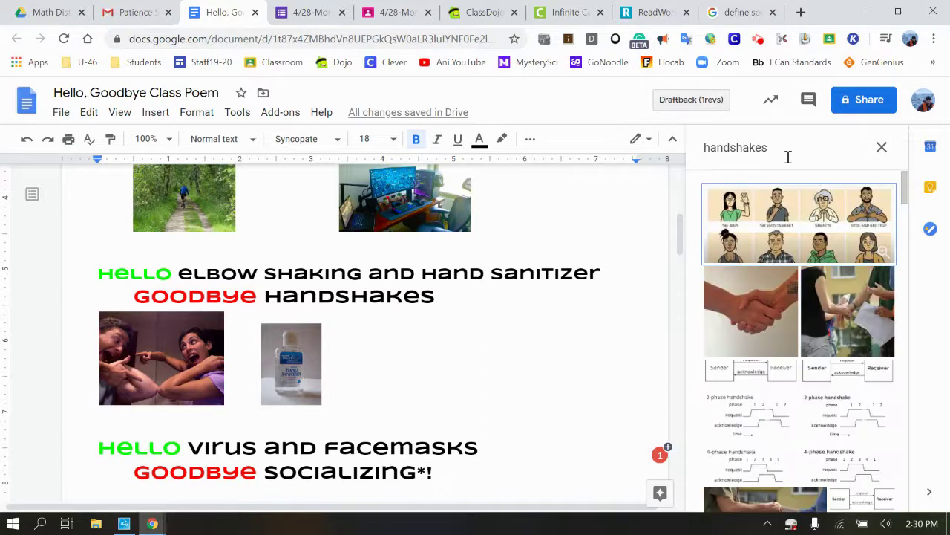
pyautogui.moveTo(751, 311)
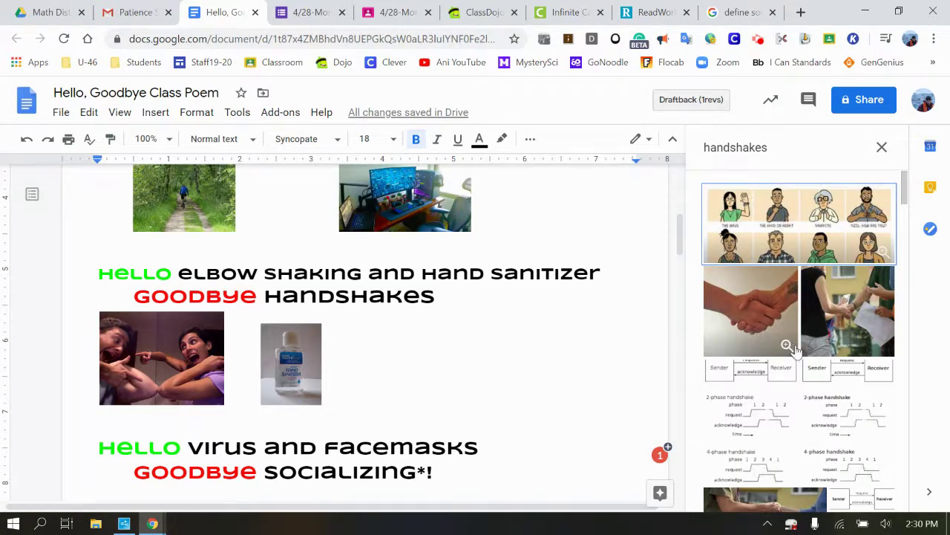
# - Insert the soccer players handshake photo from the results after the sanitizer picture
pyautogui.scroll(-1, 798, 351)
pyautogui.scroll(-1, 802, 353)
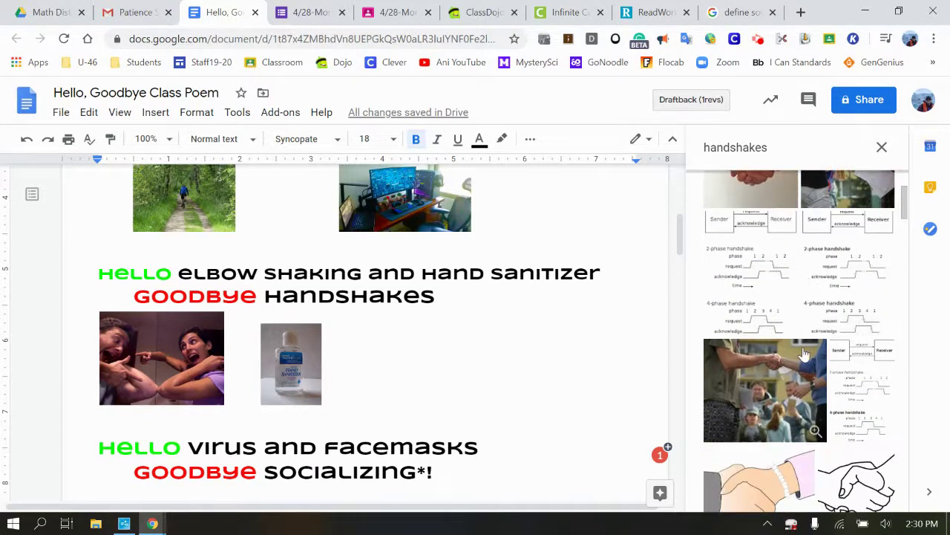
pyautogui.scroll(-1, 803, 355)
pyautogui.scroll(-1, 803, 355)
pyautogui.scroll(-1, 804, 355)
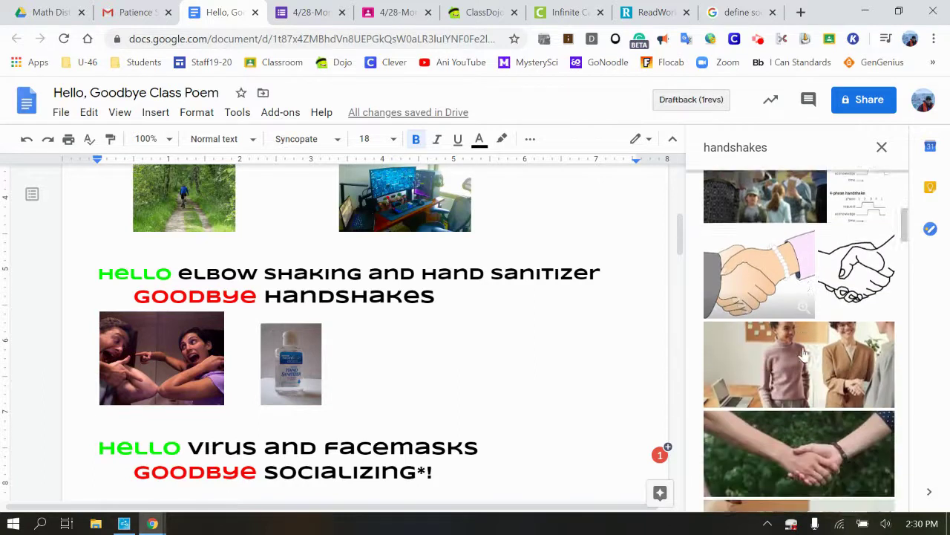
pyautogui.scroll(-1, 803, 355)
pyautogui.scroll(-1, 803, 355)
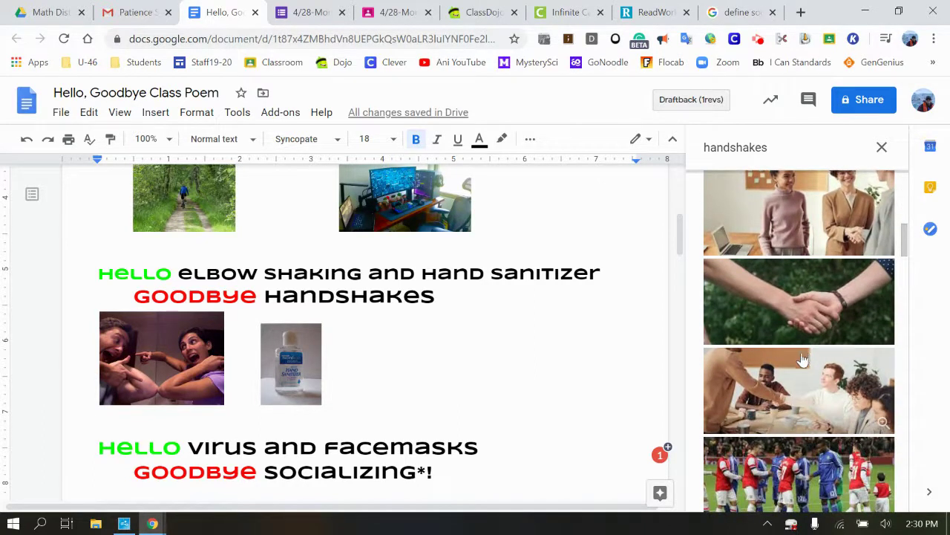
pyautogui.scroll(-1, 793, 367)
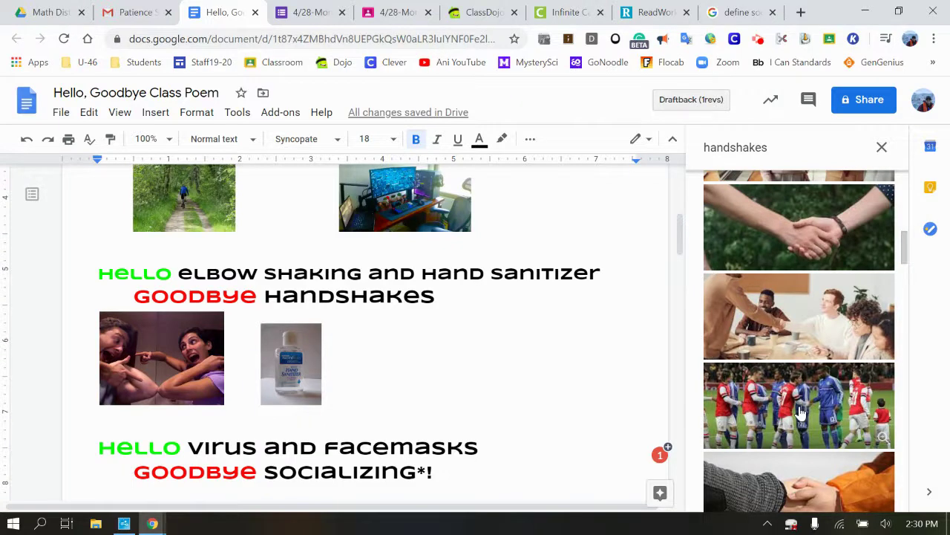
pyautogui.click(798, 414)
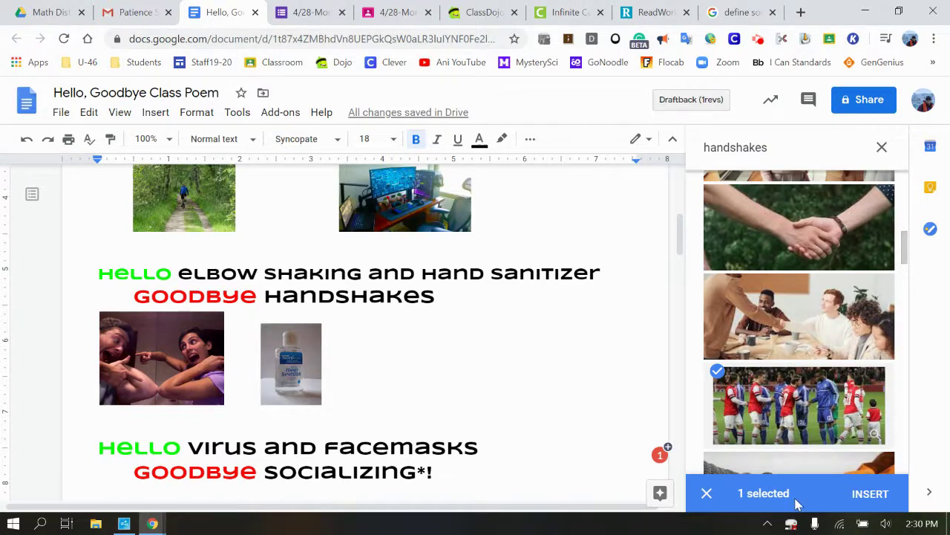
pyautogui.click(861, 495)
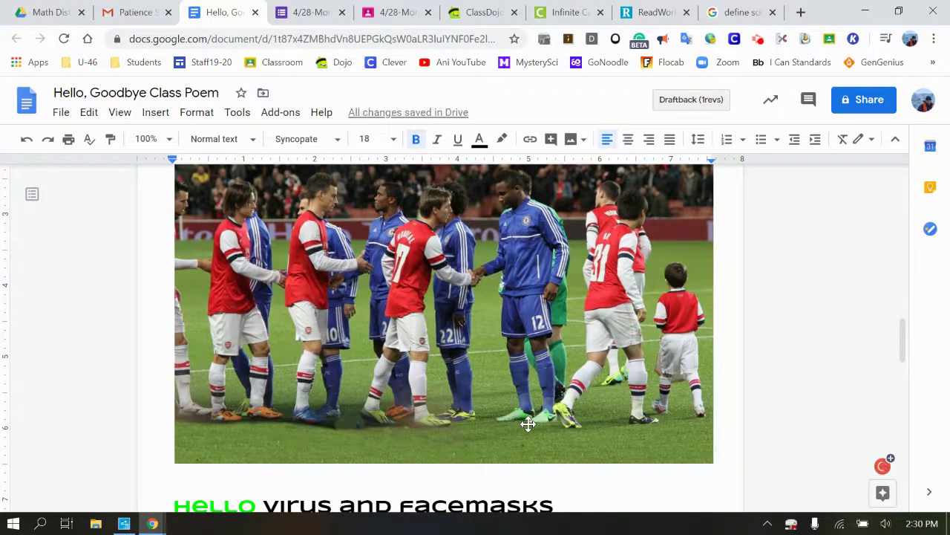
# - Resize the soccer handshake photo smaller to match the other pictures, then deselect it
pyautogui.click(397, 412)
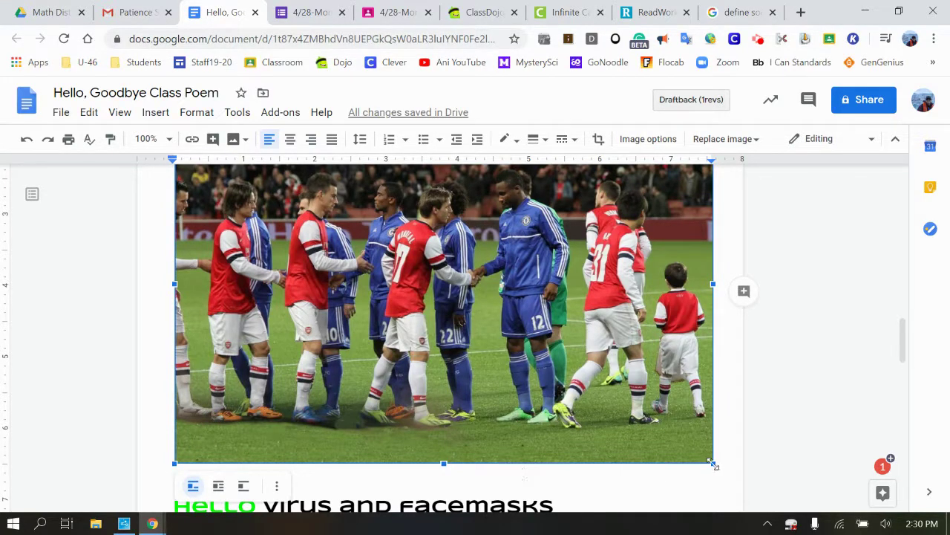
pyautogui.moveTo(712, 464)
pyautogui.mouseDown()
pyautogui.moveTo(385, 219)
pyautogui.moveTo(380, 229)
pyautogui.mouseUp()
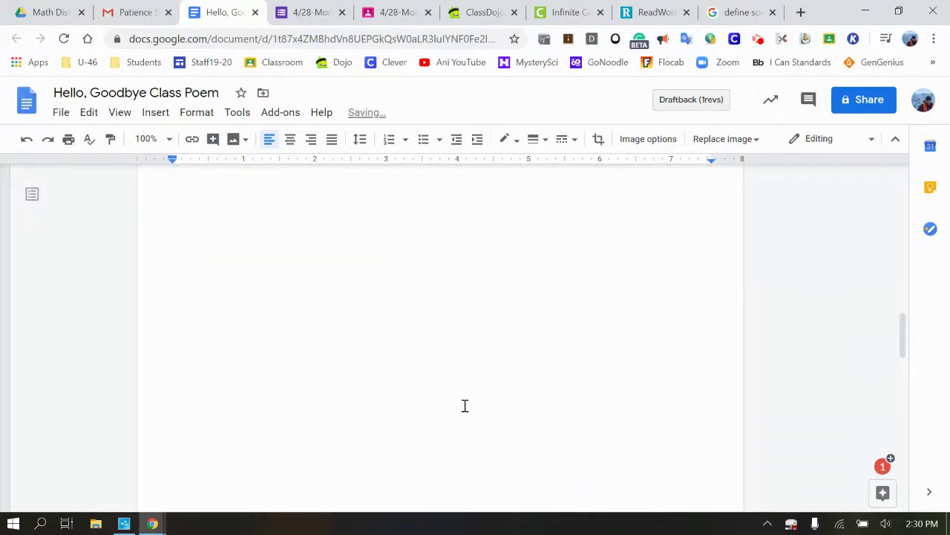
pyautogui.scroll(2, 465, 406)
pyautogui.scroll(2, 464, 405)
pyautogui.scroll(1, 465, 406)
pyautogui.scroll(3, 465, 406)
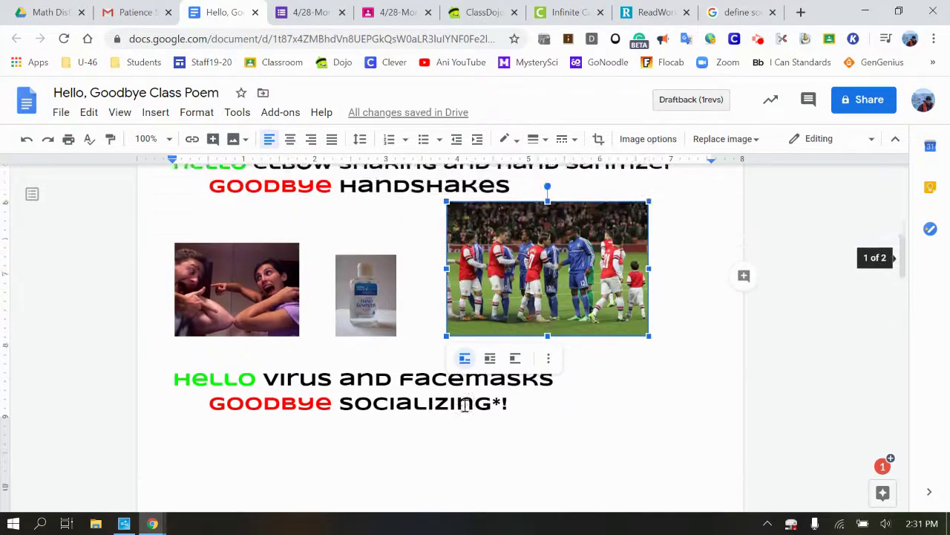
pyautogui.scroll(2, 464, 405)
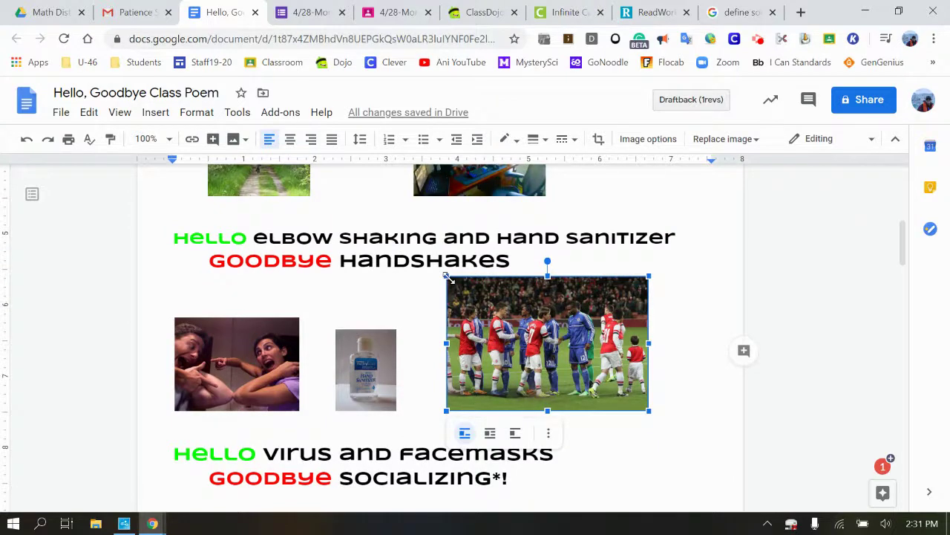
pyautogui.moveTo(447, 276); pyautogui.dragTo(498, 332)
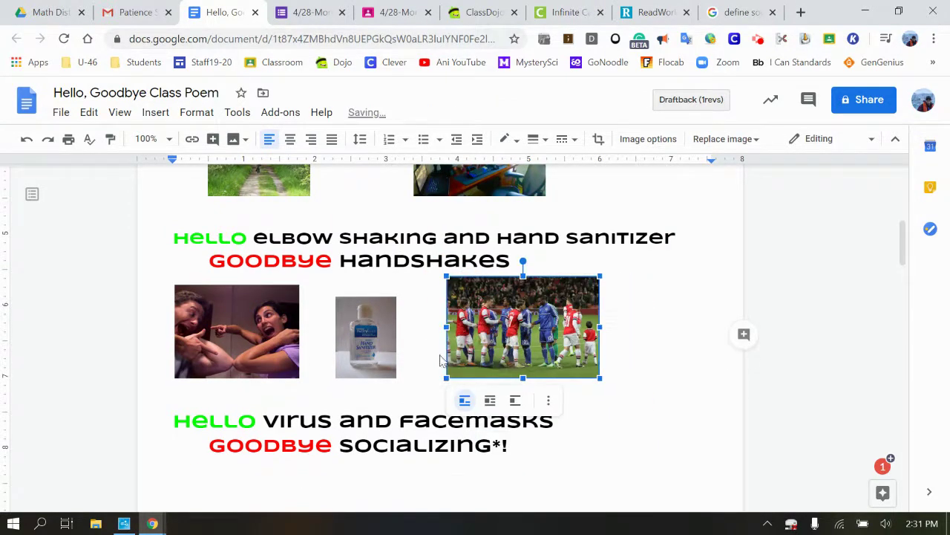
pyautogui.click(527, 450)
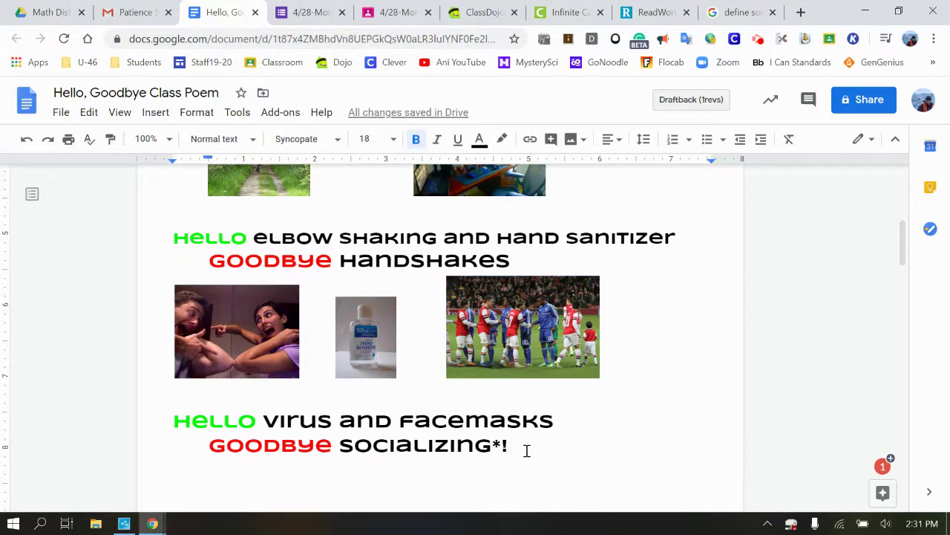
pyautogui.doubleClick(516, 445)
# - Add a blank line under 'socializing*!' and bring up the web image search there
pyautogui.press('Return')
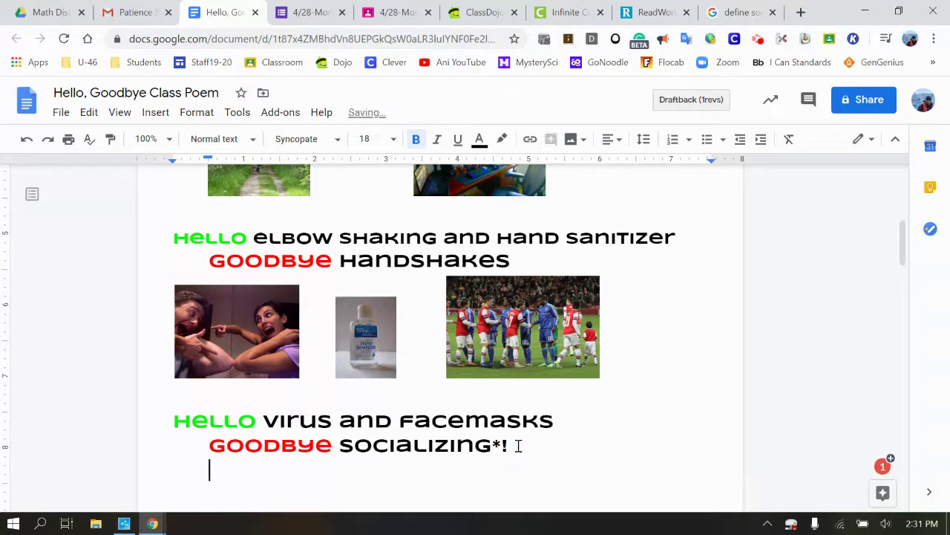
pyautogui.press('Return')
pyautogui.press('Return')
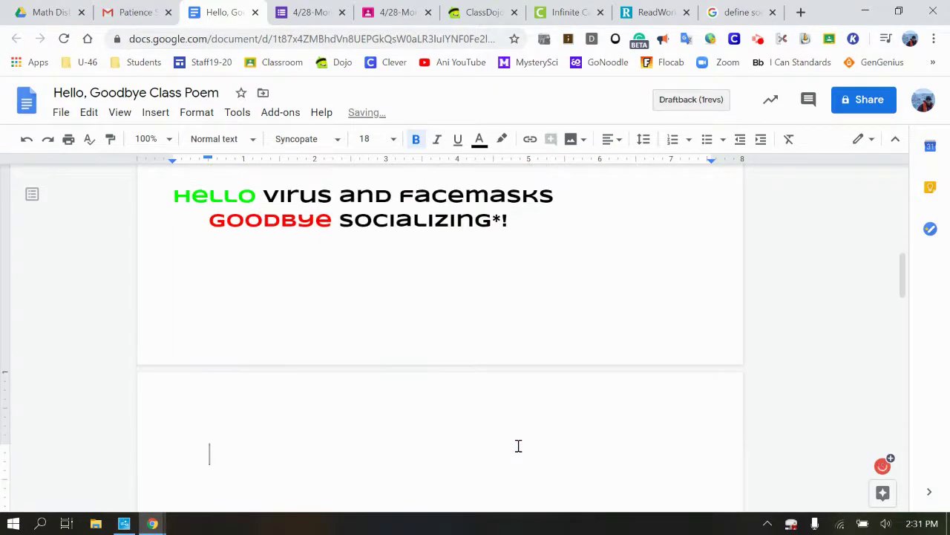
pyautogui.press('BackSpace')
pyautogui.press('BackSpace')
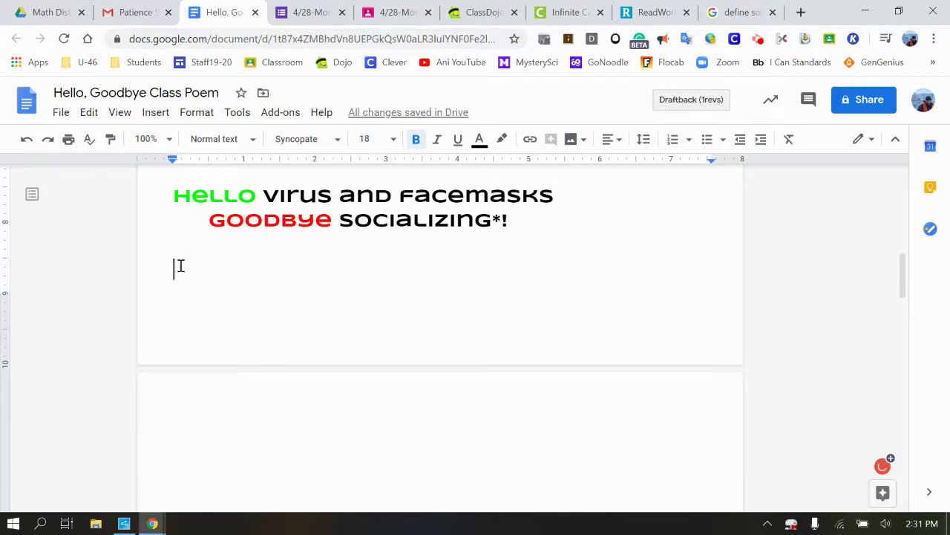
pyautogui.click(153, 113)
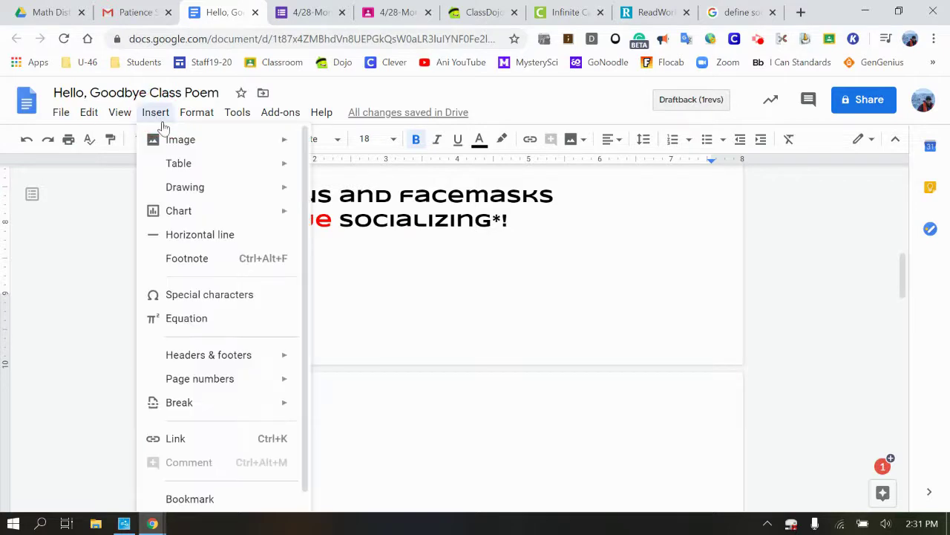
pyautogui.moveTo(180, 140)
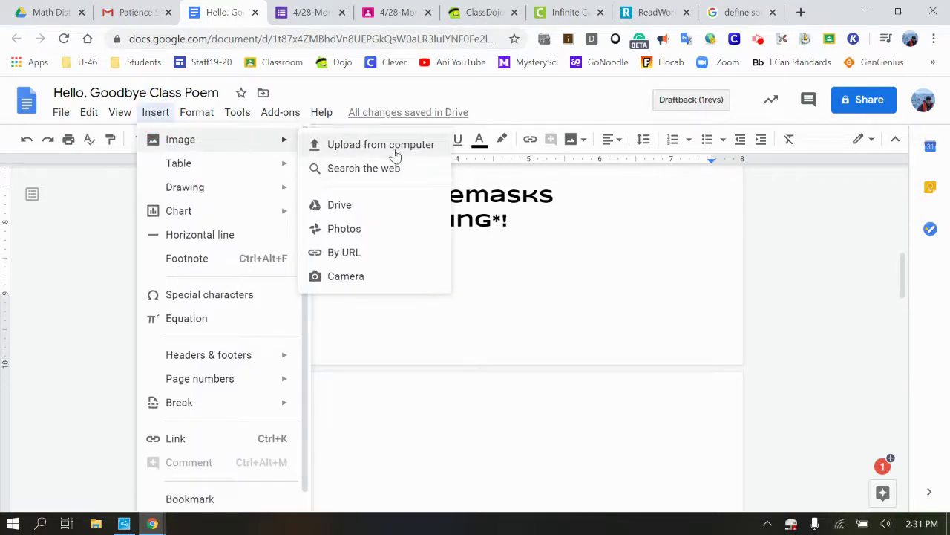
pyautogui.click(343, 170)
pyautogui.write('handshakes')
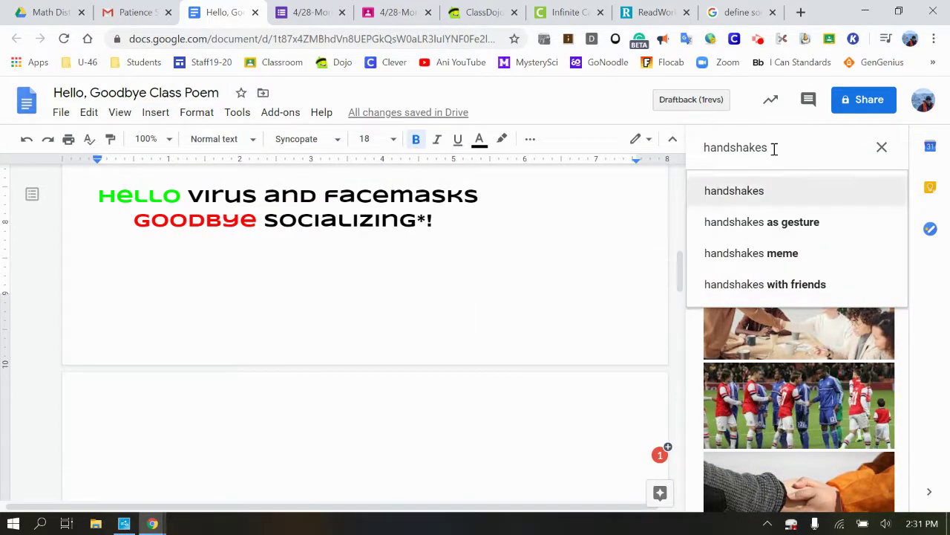
# - Search images for 'coronavirus' and insert the first labeled virus diagram below the stanza
pyautogui.moveTo(772, 148); pyautogui.dragTo(700, 146)
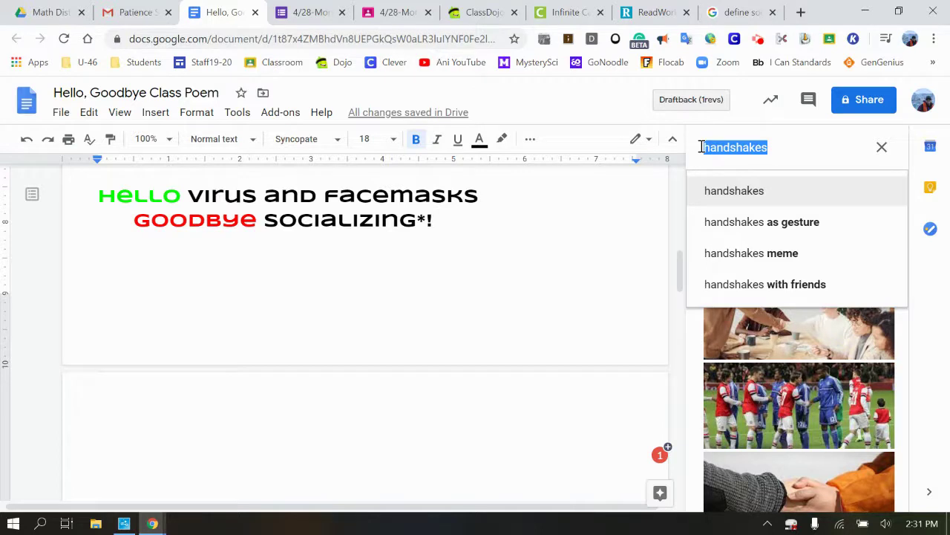
pyautogui.write('coron')
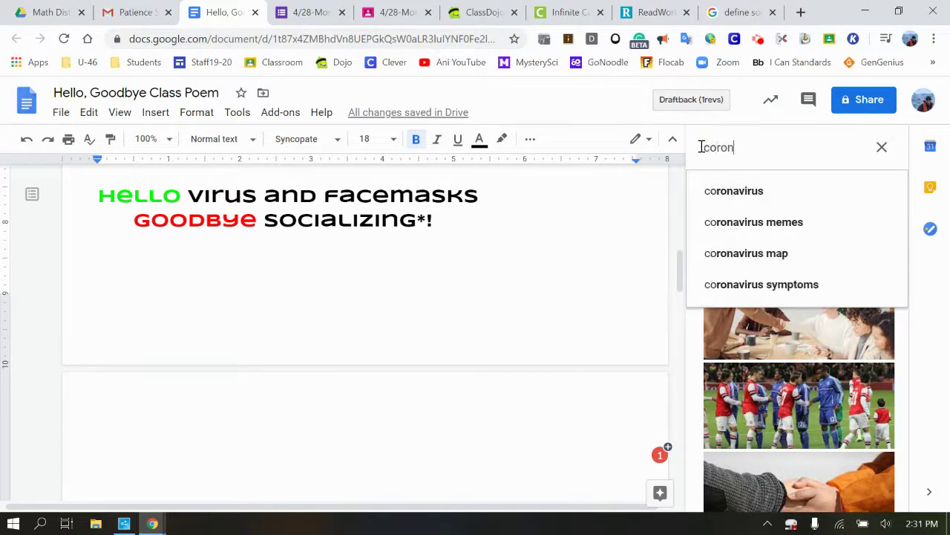
pyautogui.write('avirus')
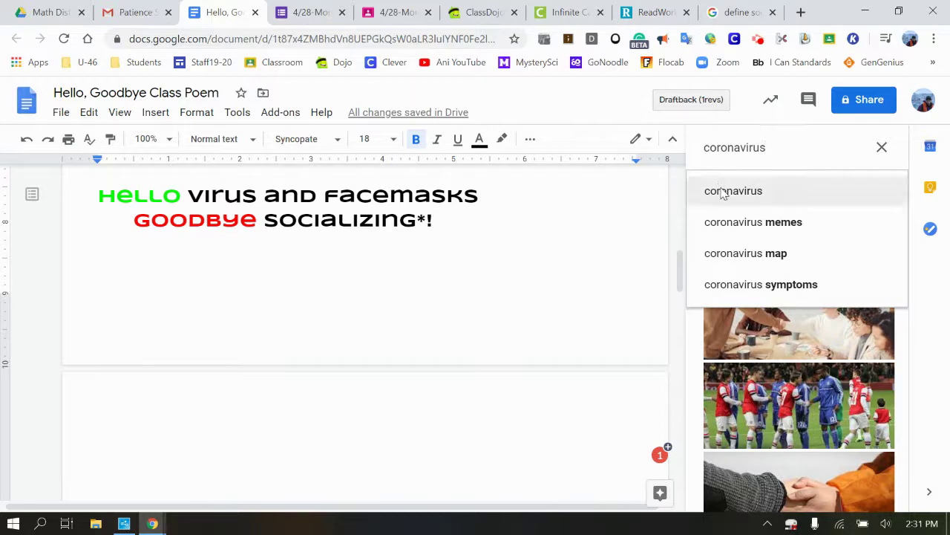
pyautogui.click(729, 224)
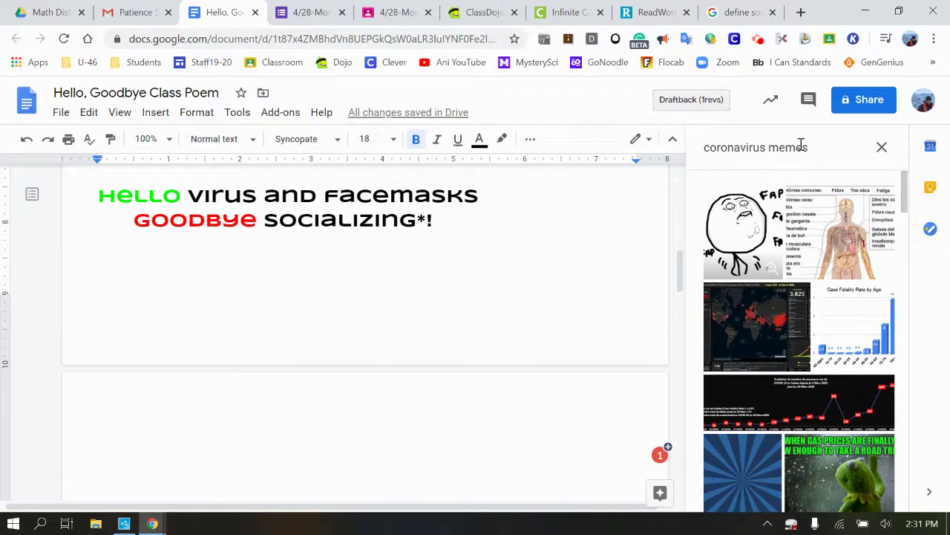
pyautogui.moveTo(808, 145); pyautogui.dragTo(773, 152)
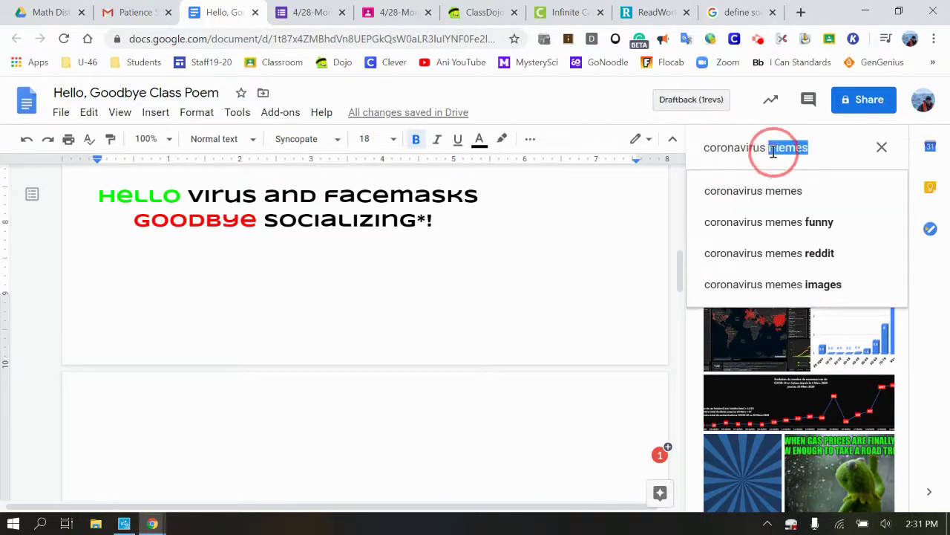
pyautogui.press('BackSpace')
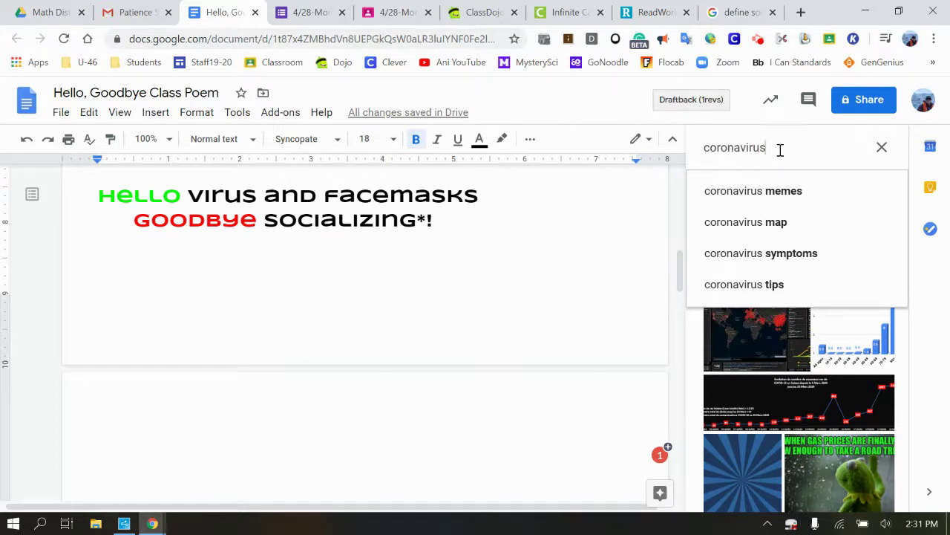
pyautogui.press('Return')
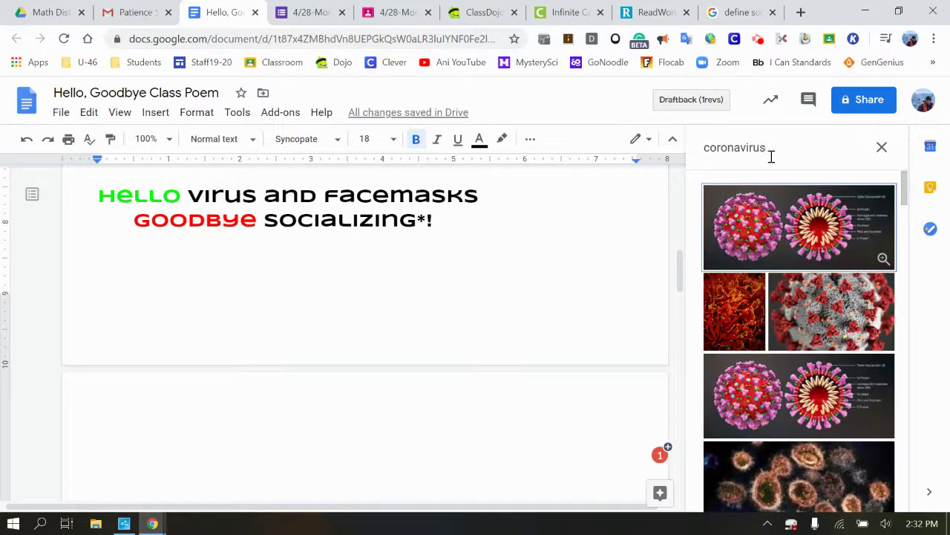
pyautogui.click(765, 233)
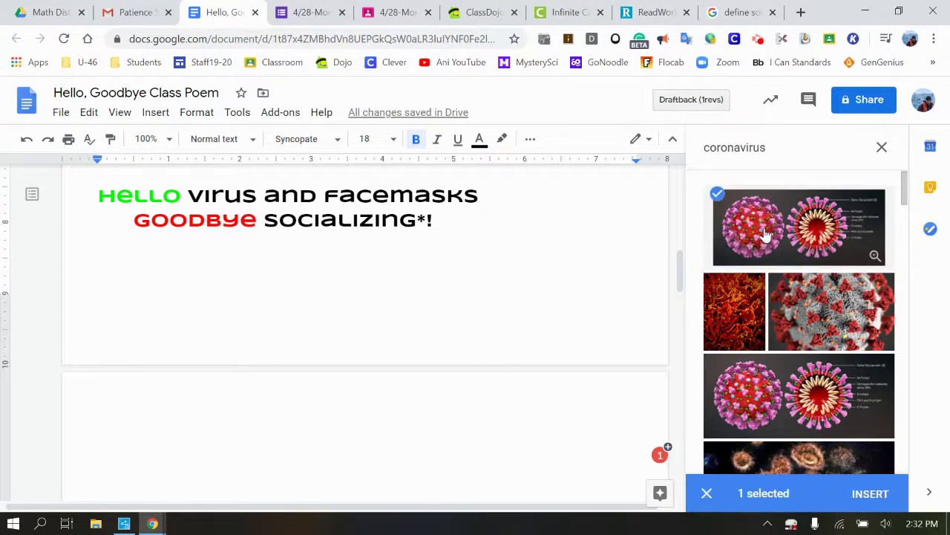
pyautogui.click(873, 494)
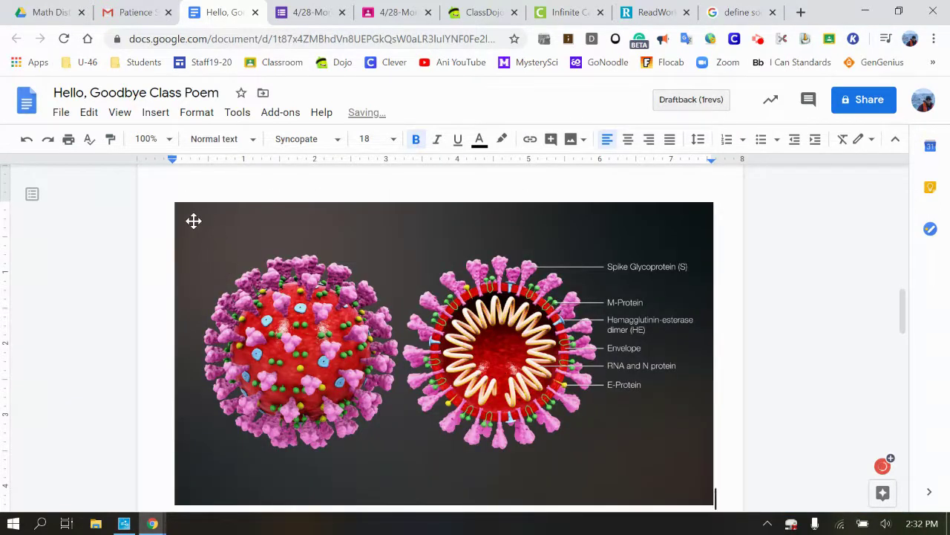
pyautogui.click(193, 221)
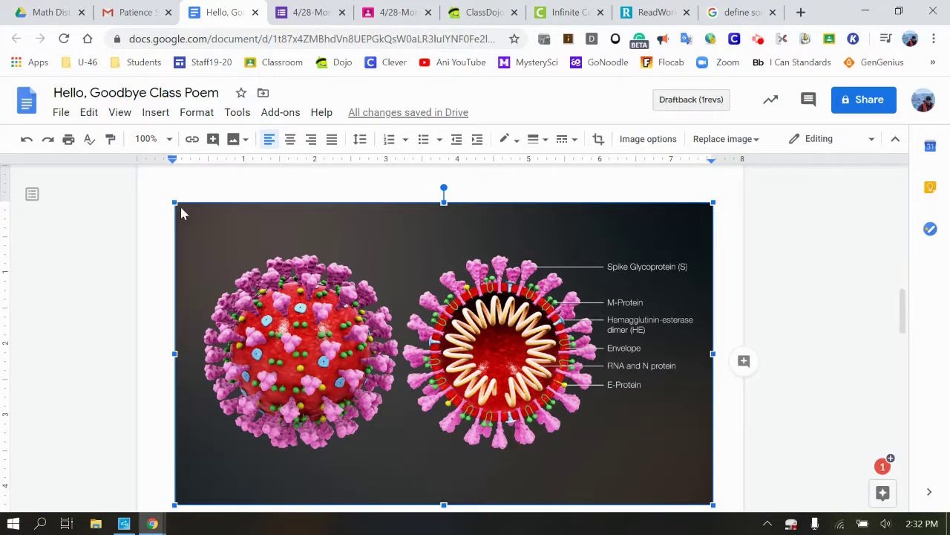
# - Shrink the coronavirus diagram to a small thumbnail
pyautogui.moveTo(183, 214); pyautogui.dragTo(618, 427)
pyautogui.scroll(1, 285, 363)
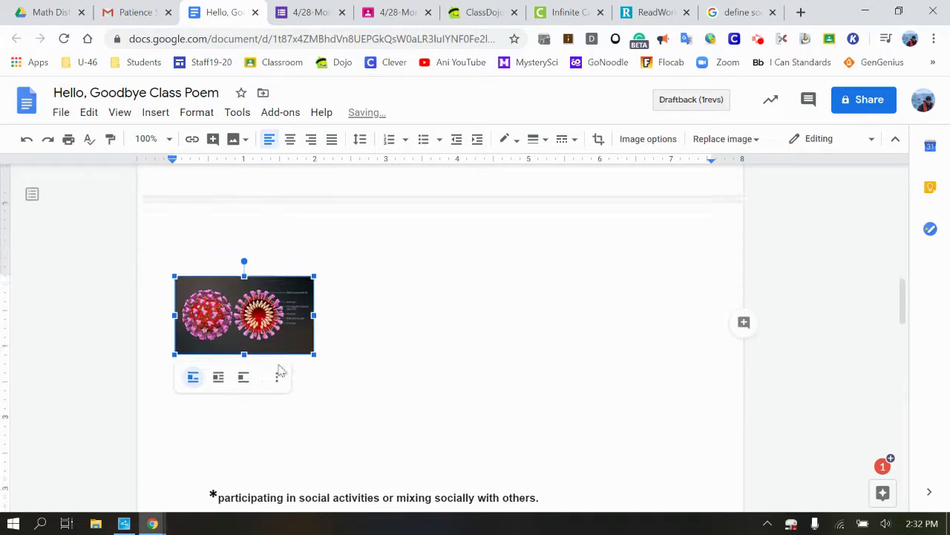
pyautogui.scroll(2, 276, 365)
pyautogui.scroll(2, 276, 365)
pyautogui.scroll(1, 275, 366)
pyautogui.scroll(2, 276, 366)
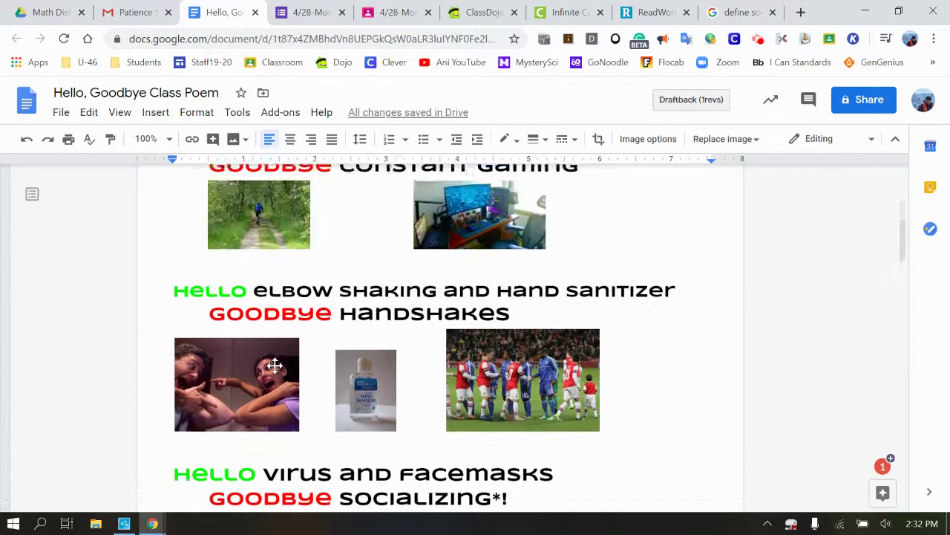
pyautogui.scroll(3, 275, 365)
pyautogui.scroll(1, 275, 365)
pyautogui.scroll(1, 276, 365)
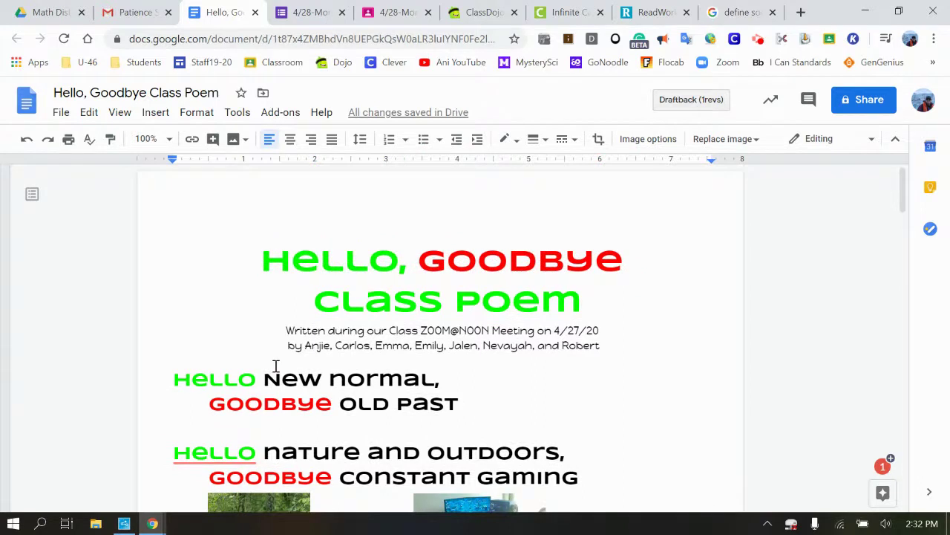
pyautogui.click(248, 242)
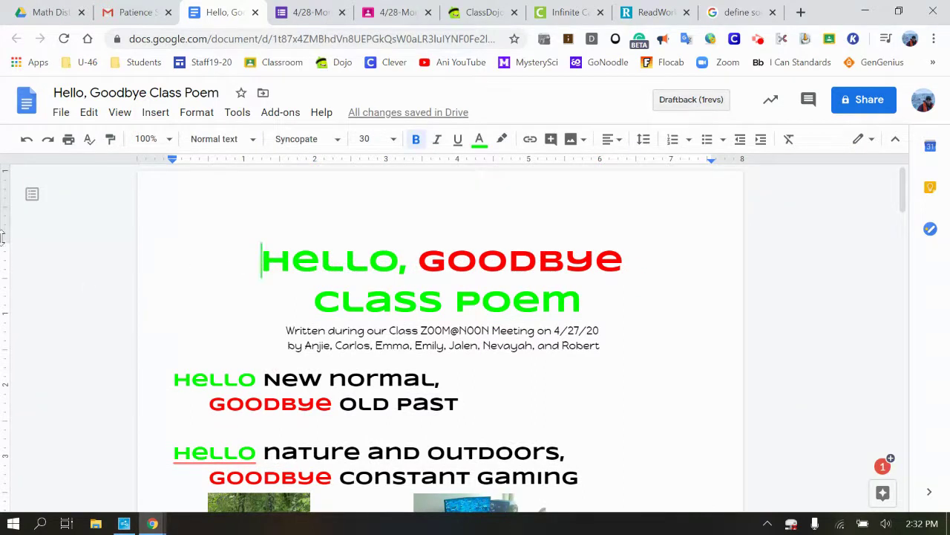
# - Reduce the page's top margin and shrink the virus image a bit more
pyautogui.moveTo(5, 242); pyautogui.dragTo(5, 195)
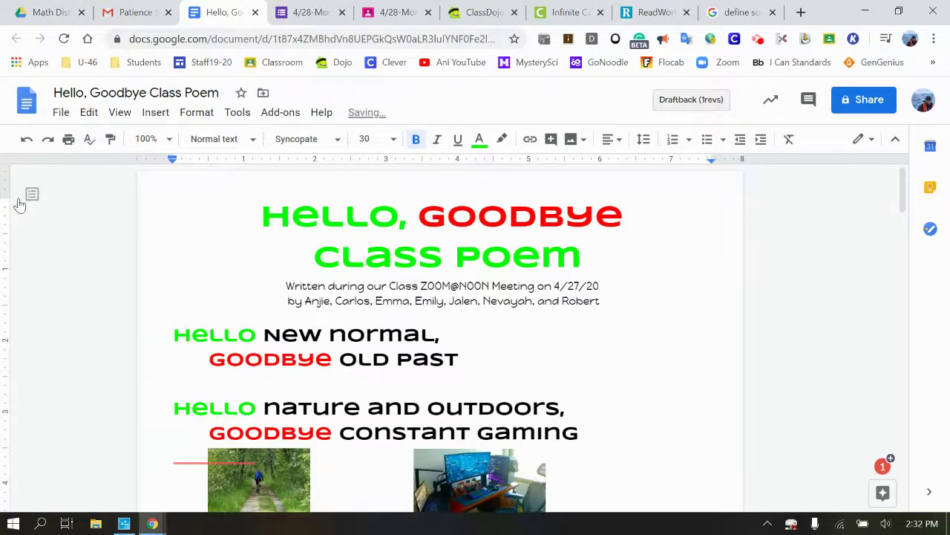
pyautogui.scroll(-4, 273, 235)
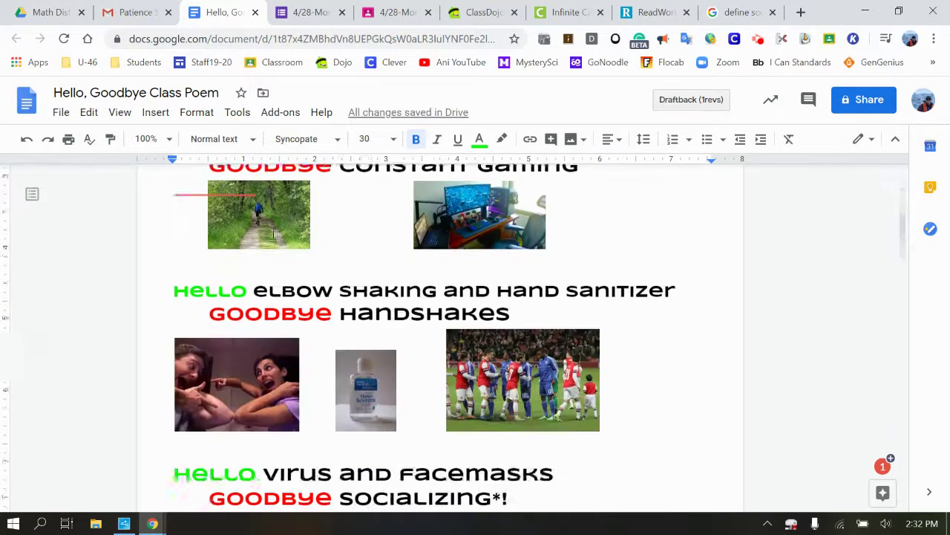
pyautogui.scroll(-3, 230, 294)
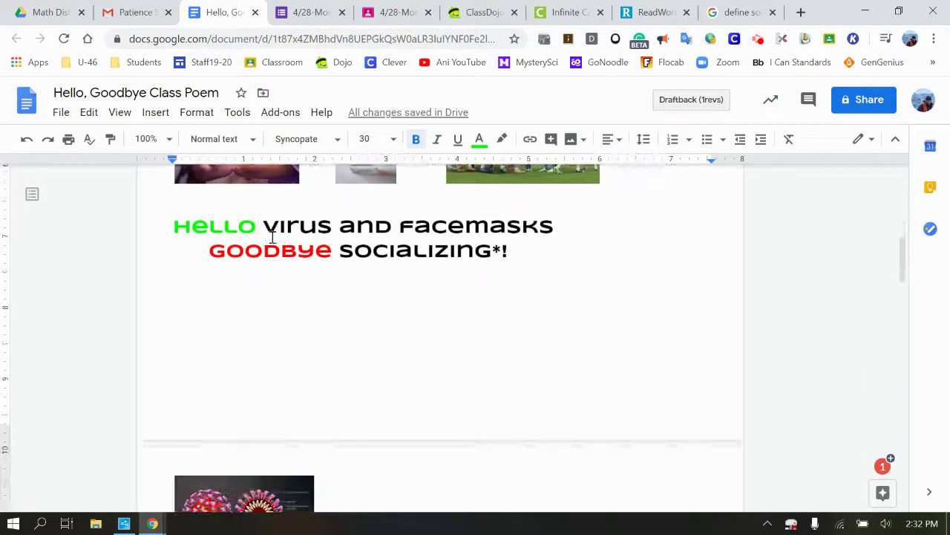
pyautogui.click(213, 481)
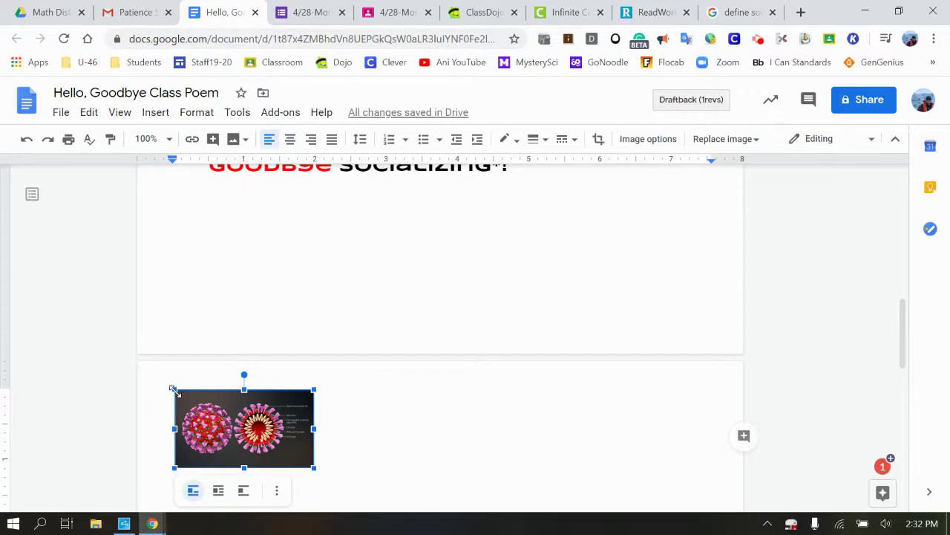
pyautogui.moveTo(173, 389); pyautogui.dragTo(193, 400)
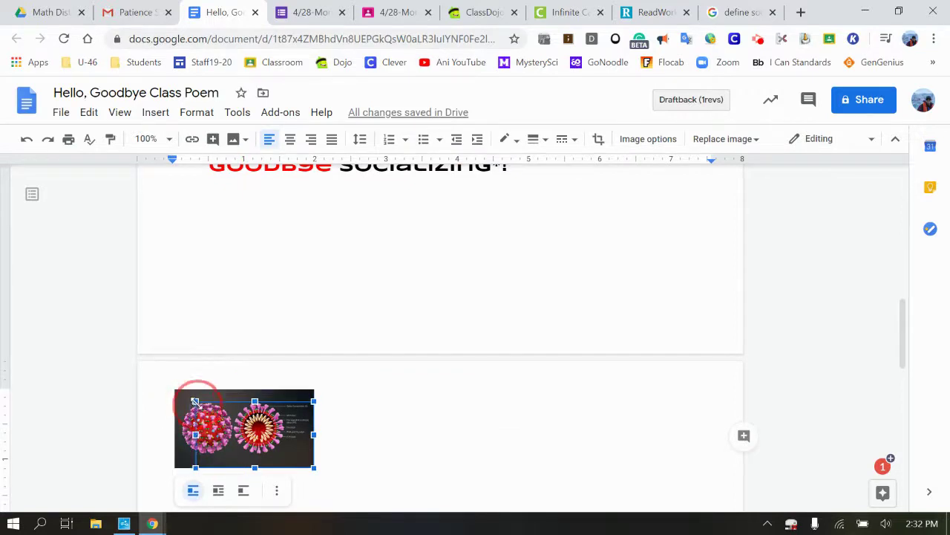
pyautogui.click(376, 241)
# - Put the cursor right after the virus image and open the Insert menu
pyautogui.scroll(2, 369, 265)
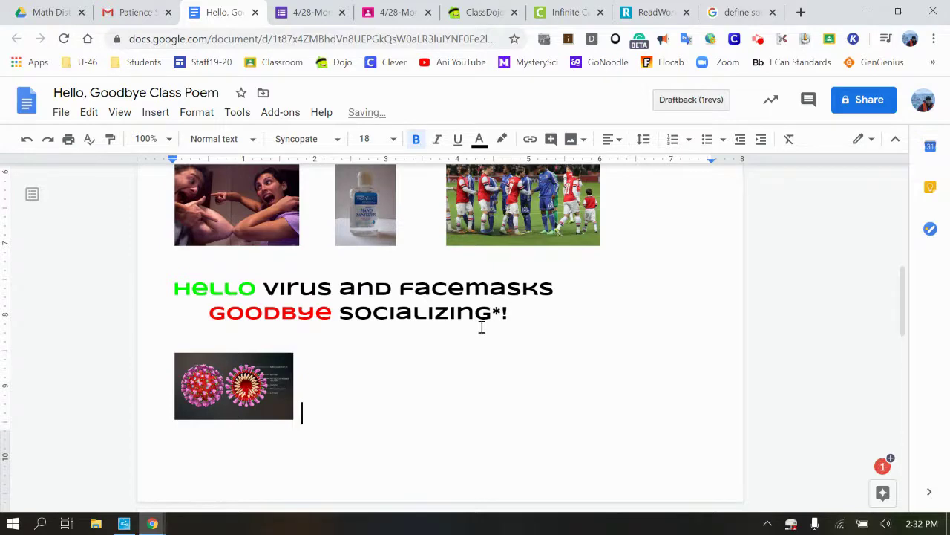
pyautogui.scroll(-1, 479, 335)
pyautogui.scroll(-4, 445, 346)
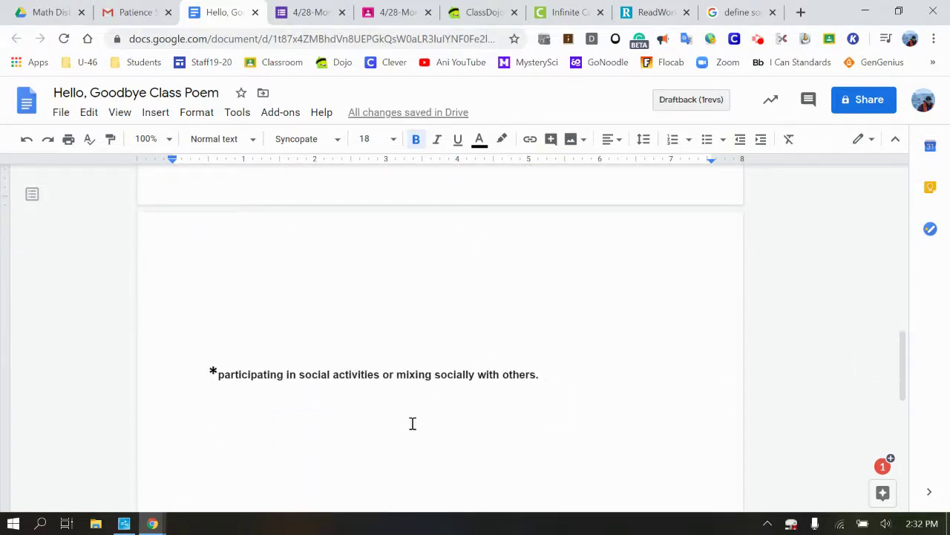
pyautogui.scroll(5, 408, 423)
pyautogui.scroll(4, 397, 421)
pyautogui.scroll(1, 390, 418)
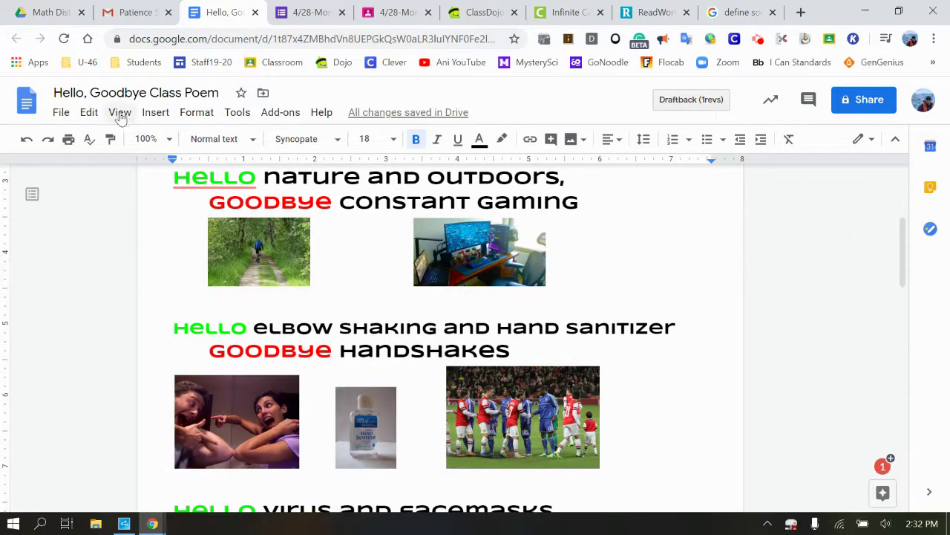
pyautogui.scroll(-4, 371, 401)
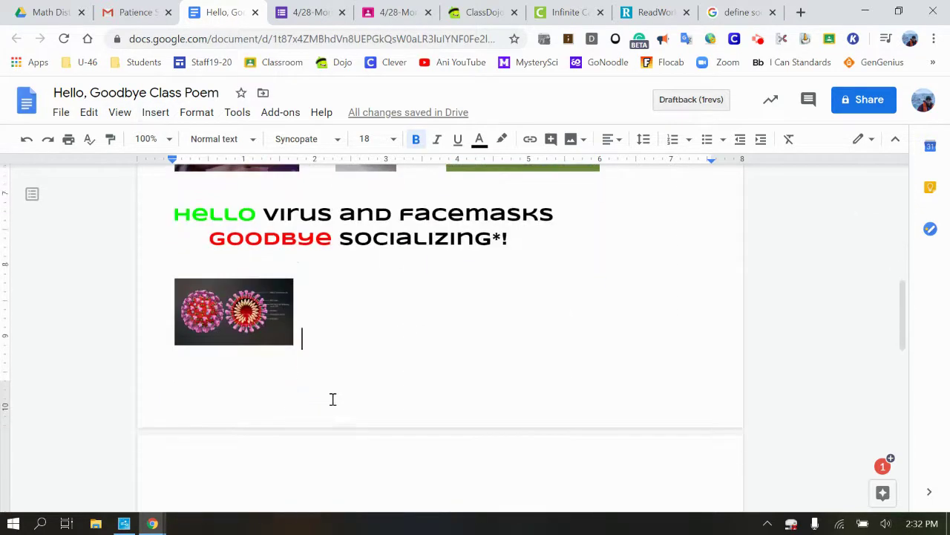
pyautogui.doubleClick(319, 332)
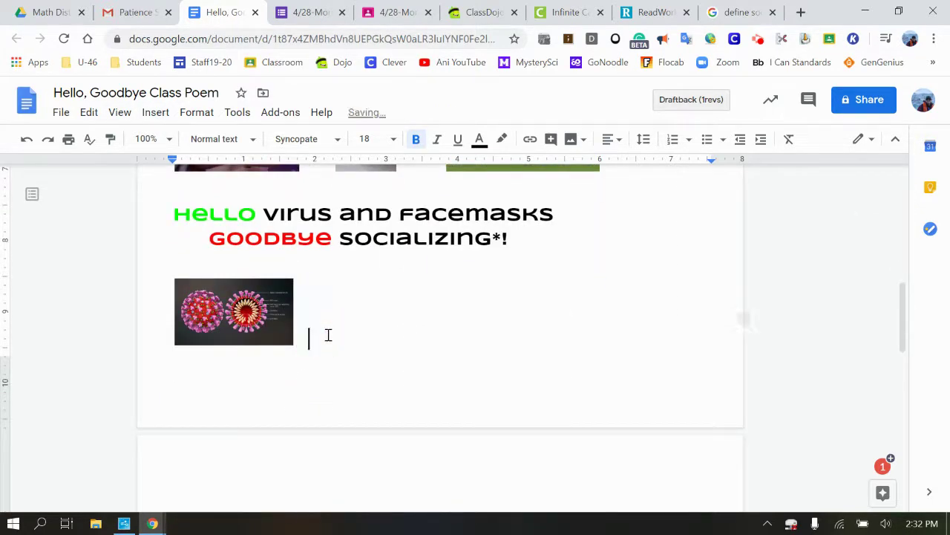
pyautogui.click(155, 121)
pyautogui.moveTo(181, 140)
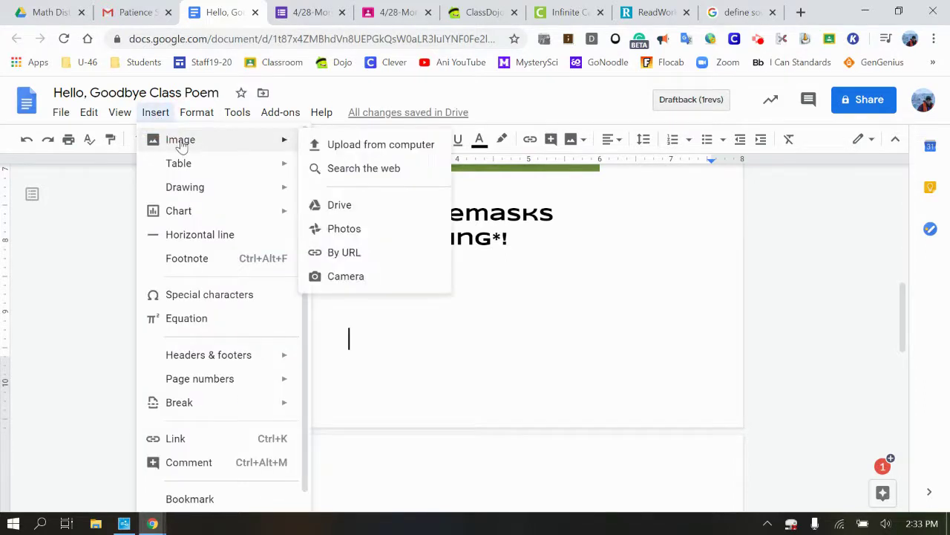
# - Run a web image search for 'socializing' in place of 'coronavirus'
pyautogui.click(351, 169)
pyautogui.write('coronavirus')
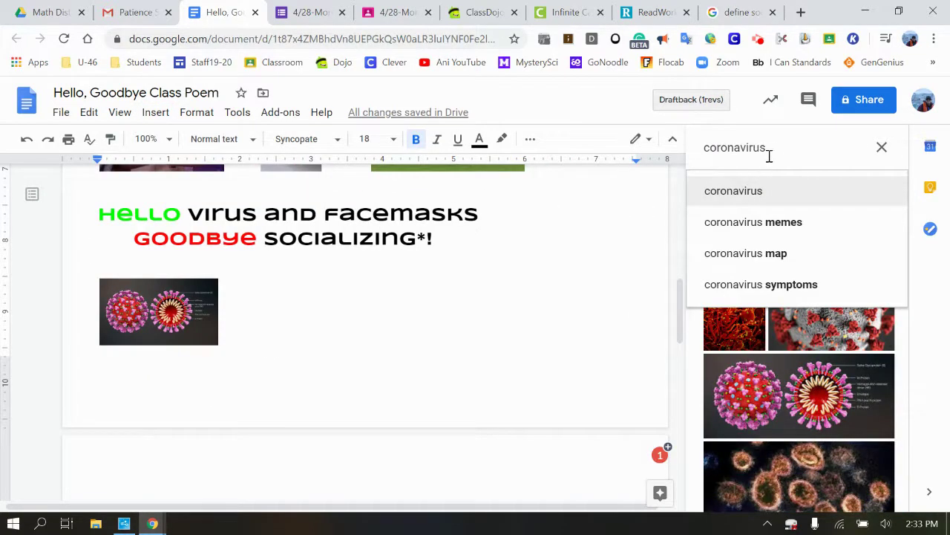
pyautogui.moveTo(767, 153); pyautogui.dragTo(694, 156)
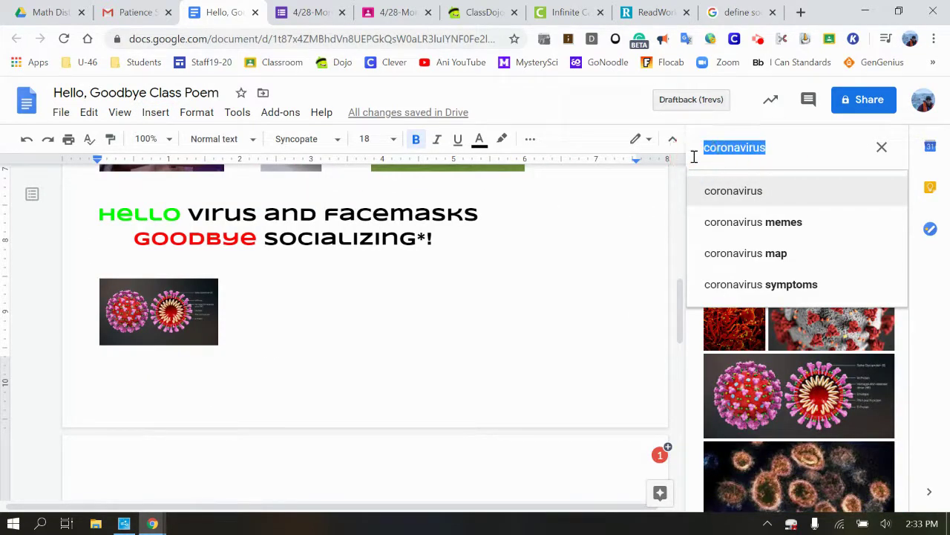
pyautogui.write('so')
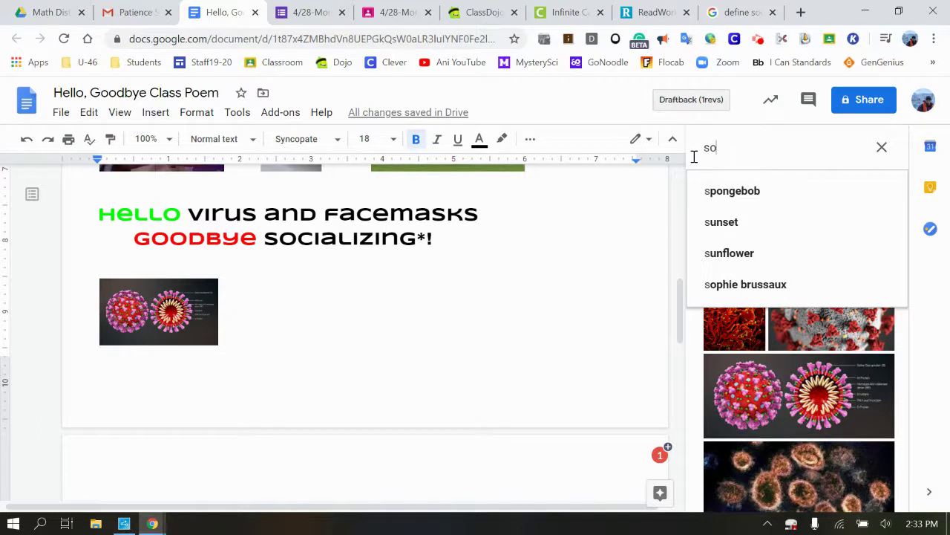
pyautogui.write('cializing')
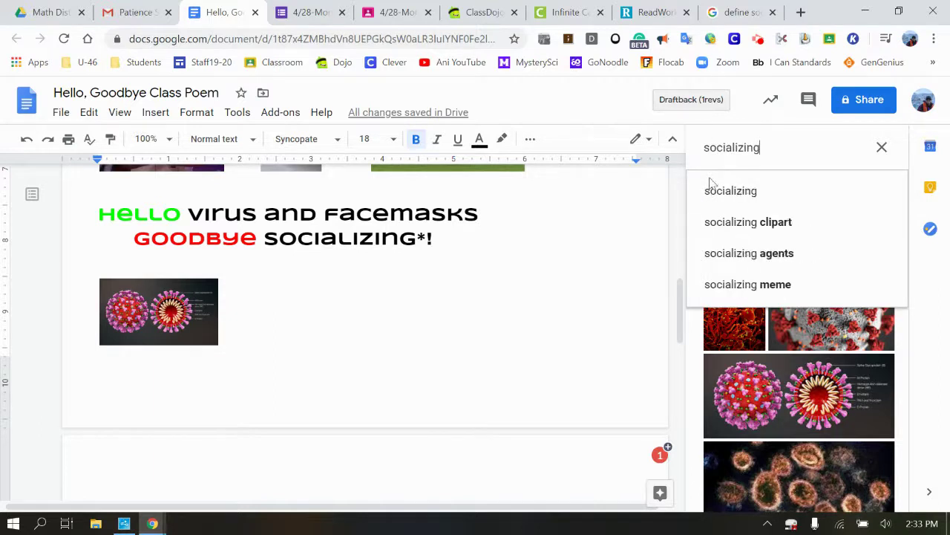
pyautogui.click(731, 194)
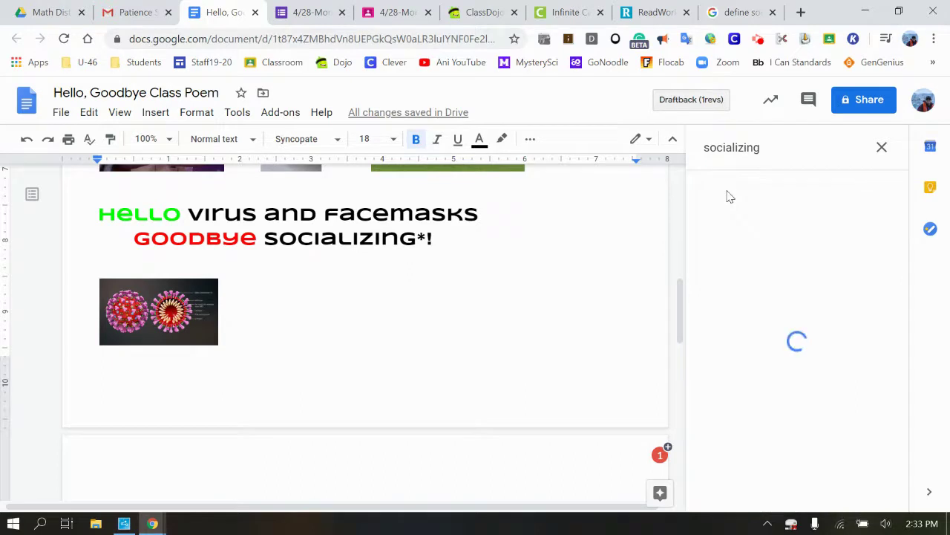
pyautogui.moveTo(799, 320)
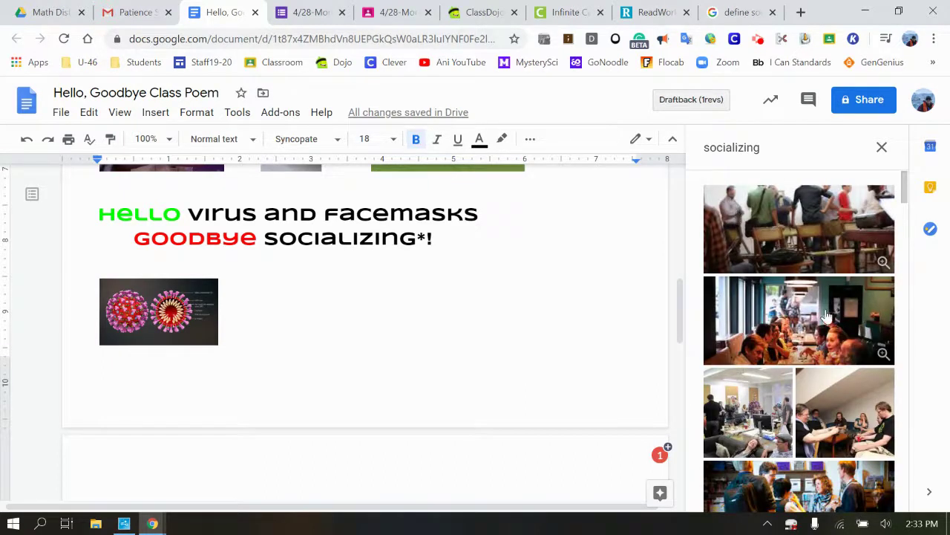
# - Insert the restaurant crowd photo from the results after the virus image
pyautogui.scroll(-1, 824, 318)
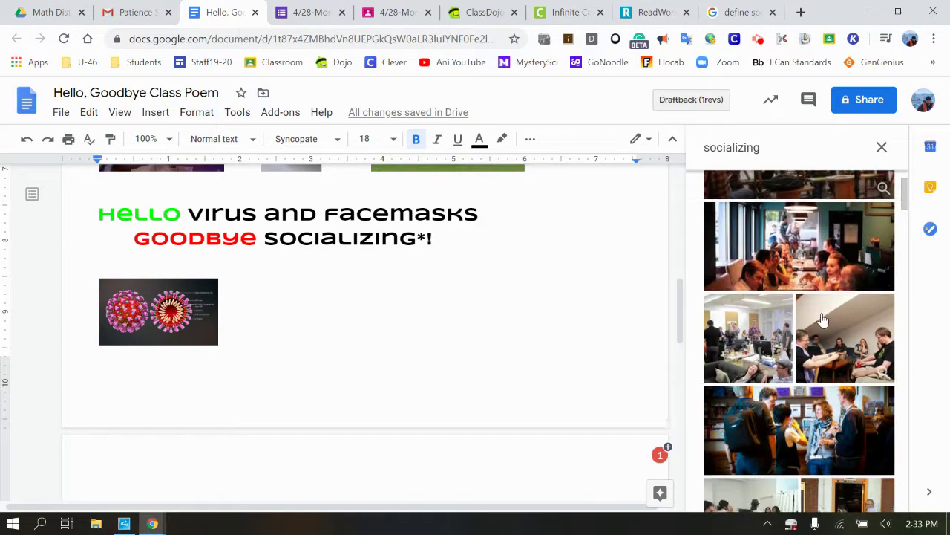
pyautogui.scroll(-1, 822, 319)
pyautogui.scroll(-1, 821, 321)
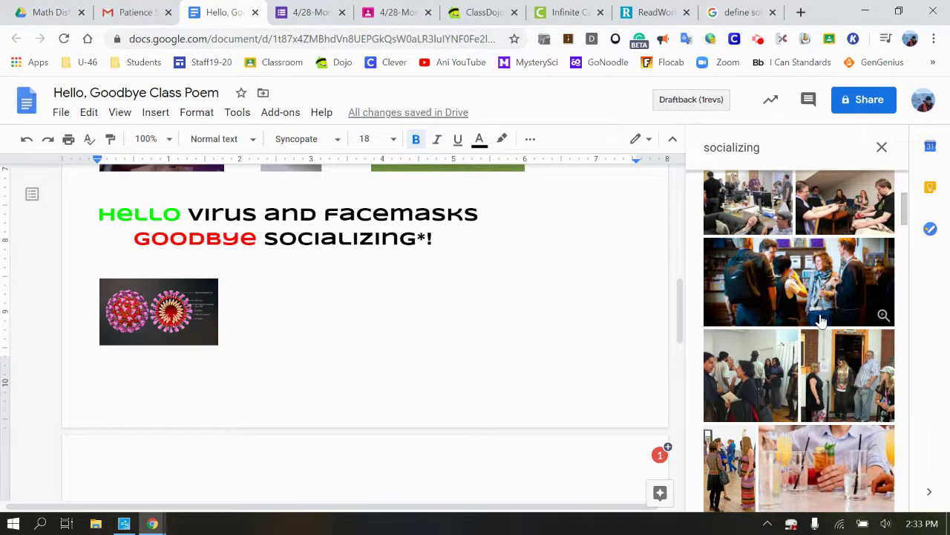
pyautogui.scroll(2, 820, 320)
pyautogui.scroll(1, 816, 322)
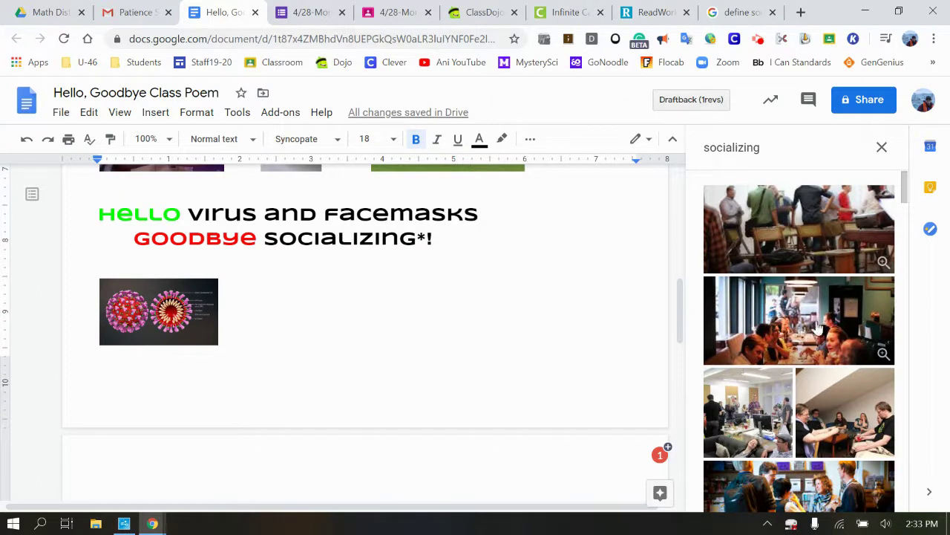
pyautogui.click(791, 332)
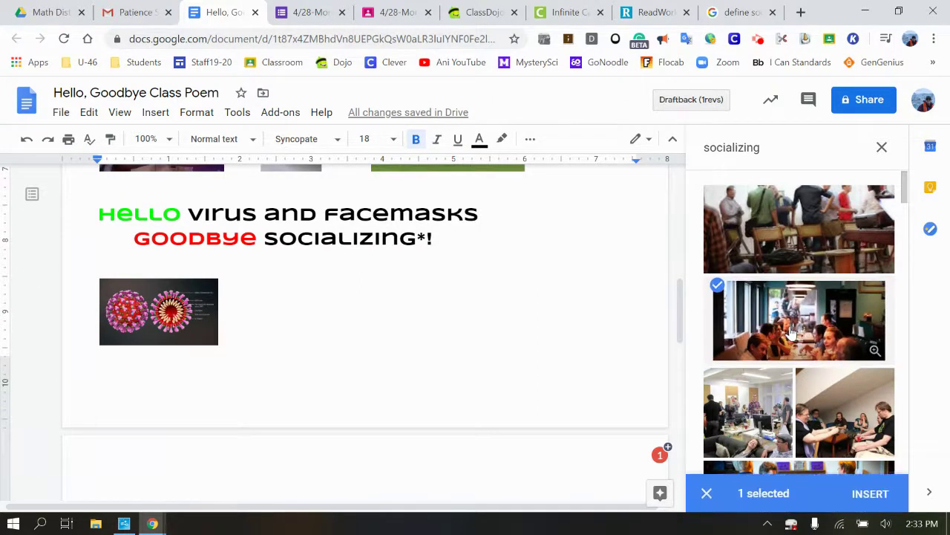
pyautogui.click(873, 495)
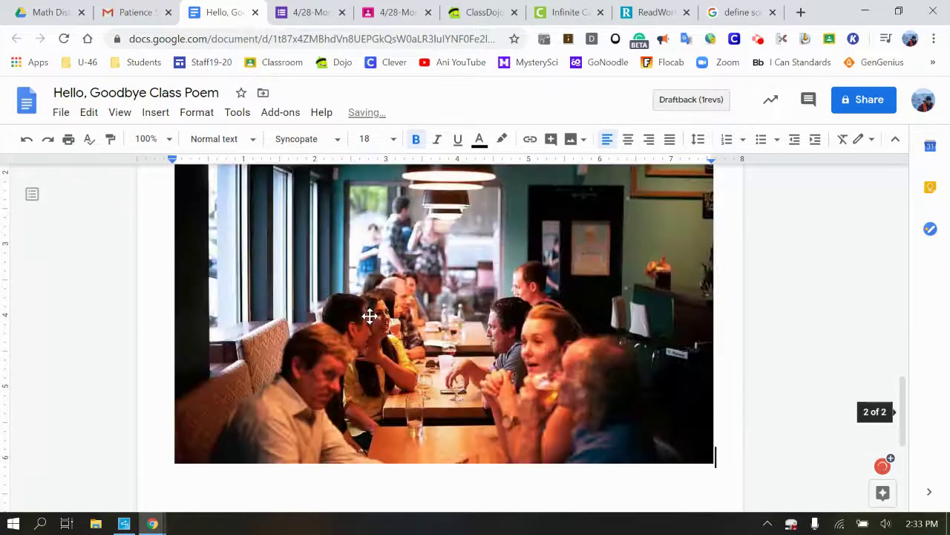
pyautogui.click(372, 336)
# - Shrink the restaurant photo to match the virus thumbnail and delete the blank line above
pyautogui.scroll(2, 611, 322)
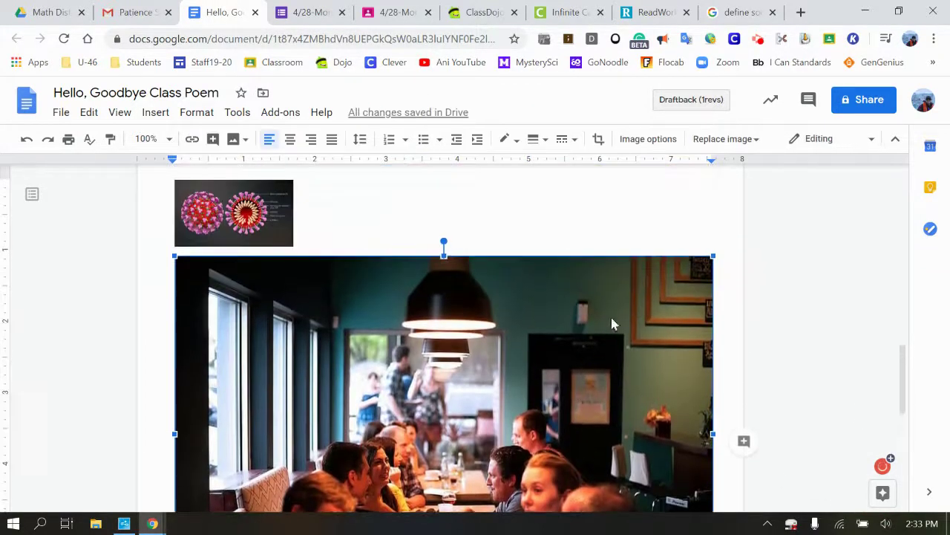
pyautogui.moveTo(589, 304); pyautogui.dragTo(254, 462)
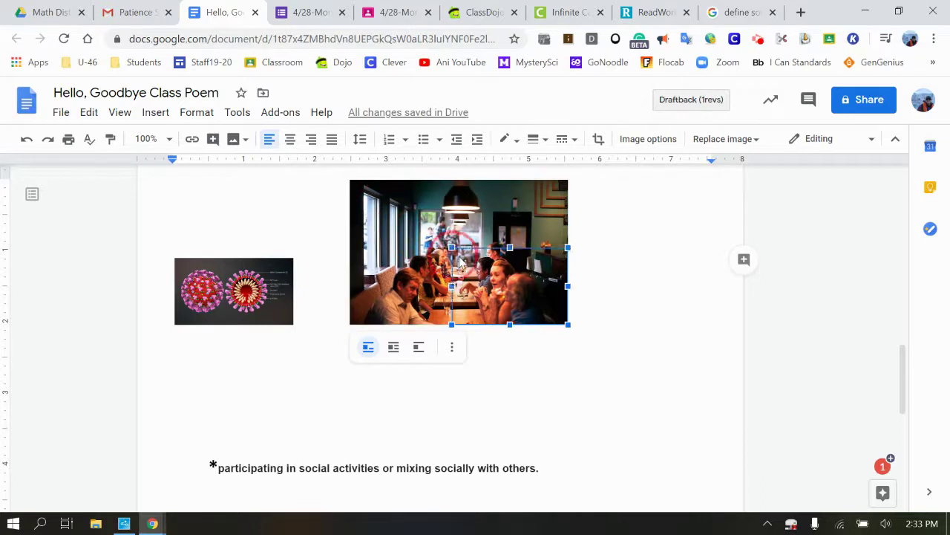
pyautogui.moveTo(347, 176); pyautogui.dragTo(455, 258)
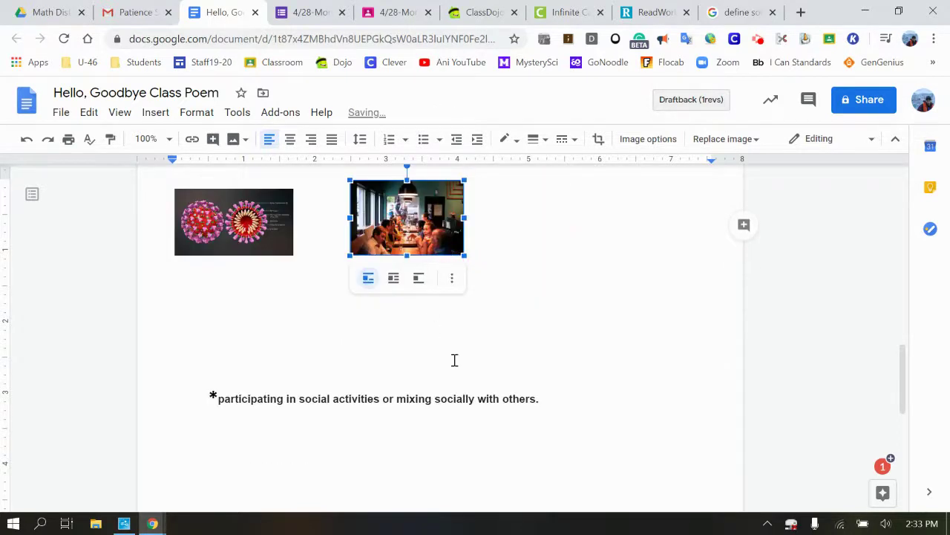
pyautogui.scroll(2, 455, 360)
pyautogui.scroll(2, 439, 359)
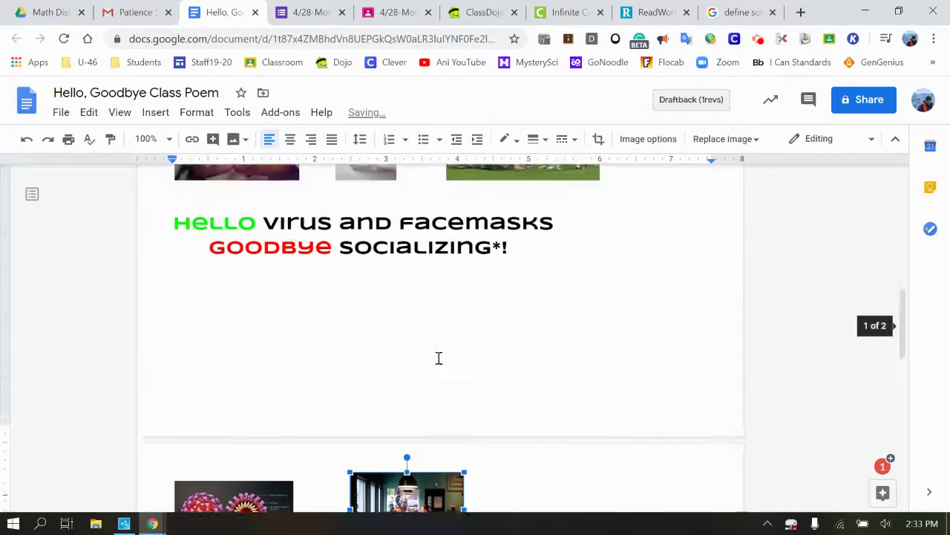
pyautogui.click(223, 287)
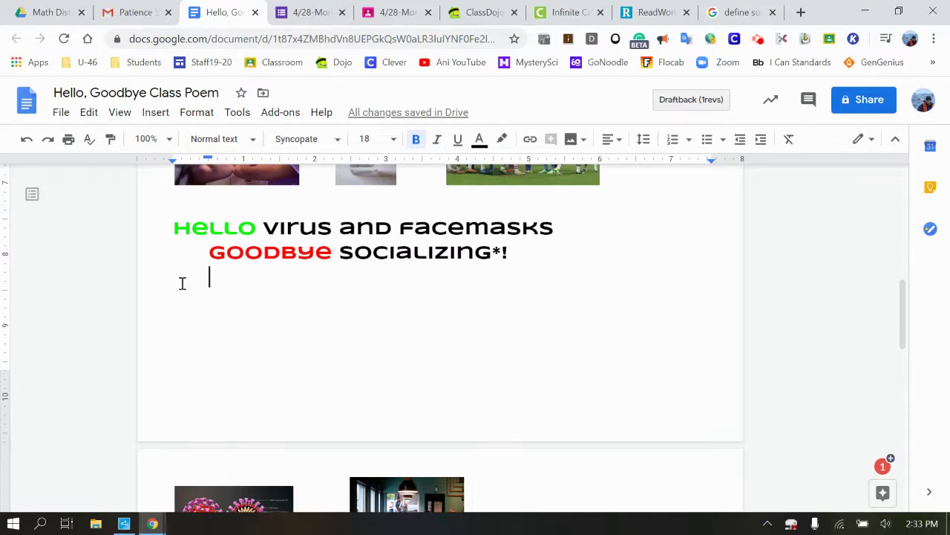
pyautogui.press('Delete')
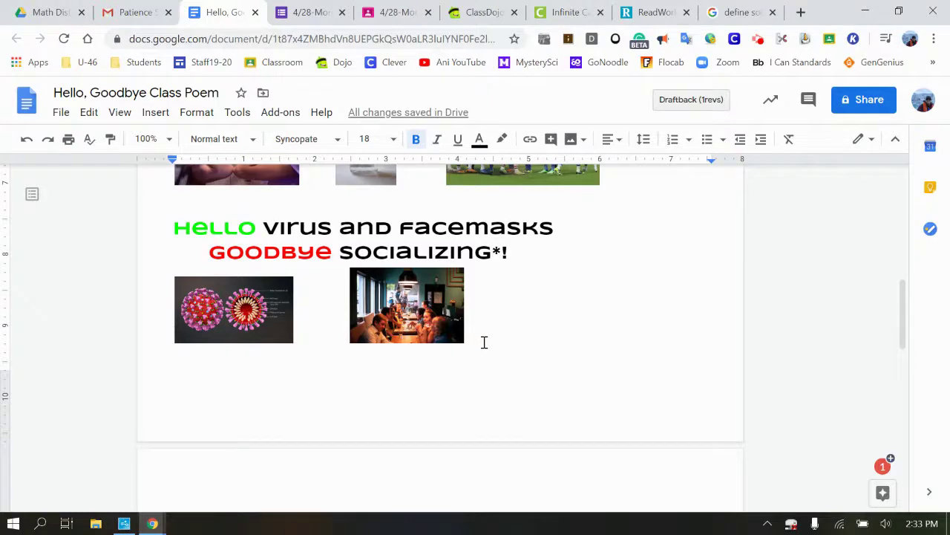
pyautogui.scroll(4, 540, 351)
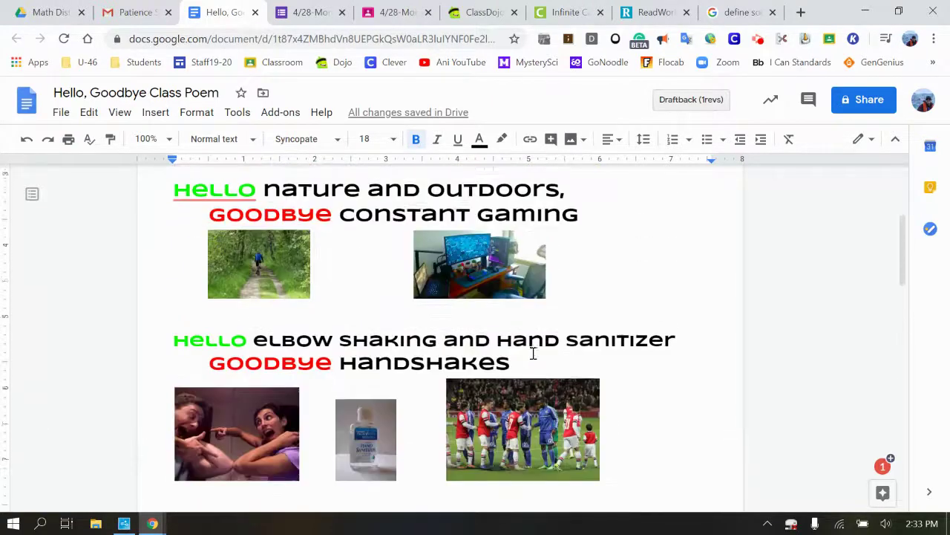
pyautogui.scroll(1, 539, 351)
pyautogui.scroll(1, 535, 353)
pyautogui.scroll(1, 533, 353)
pyautogui.scroll(-2, 533, 353)
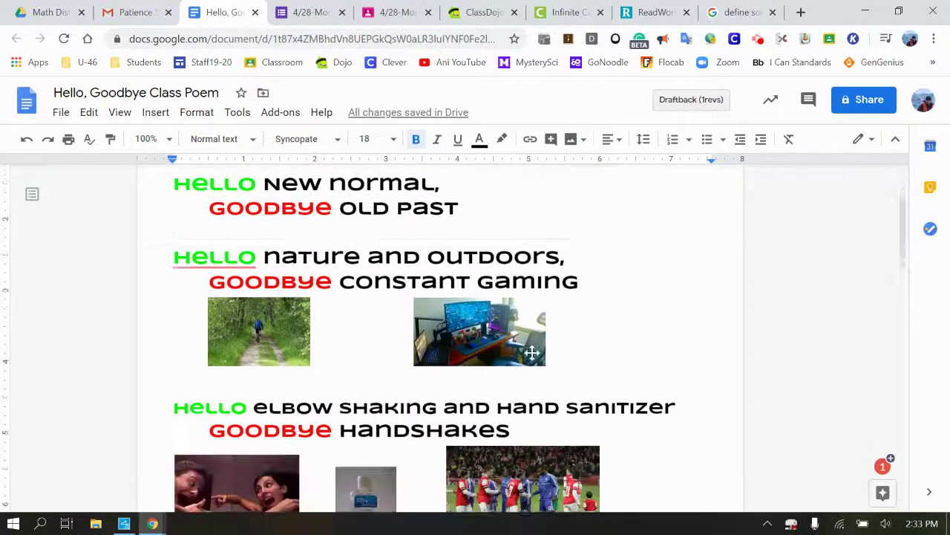
pyautogui.scroll(-2, 533, 353)
pyautogui.scroll(-1, 533, 353)
pyautogui.scroll(-2, 534, 353)
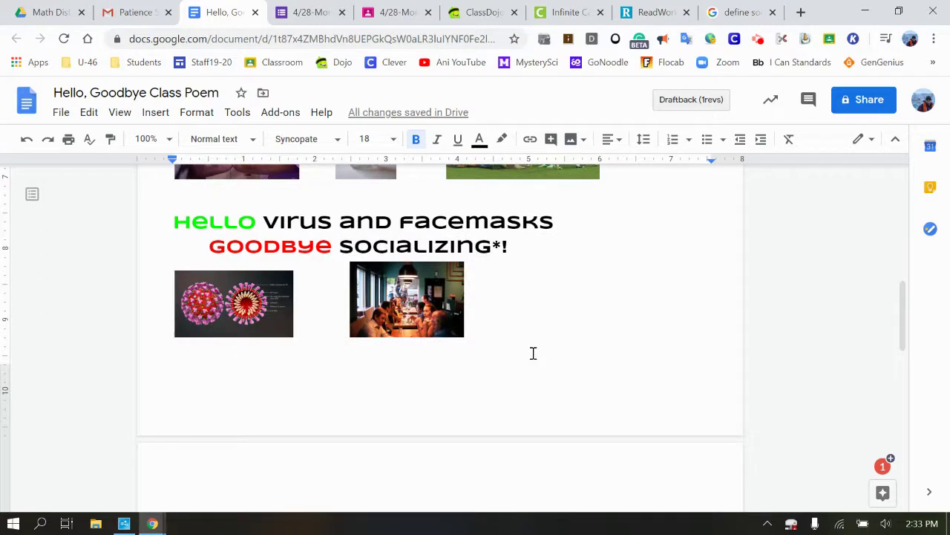